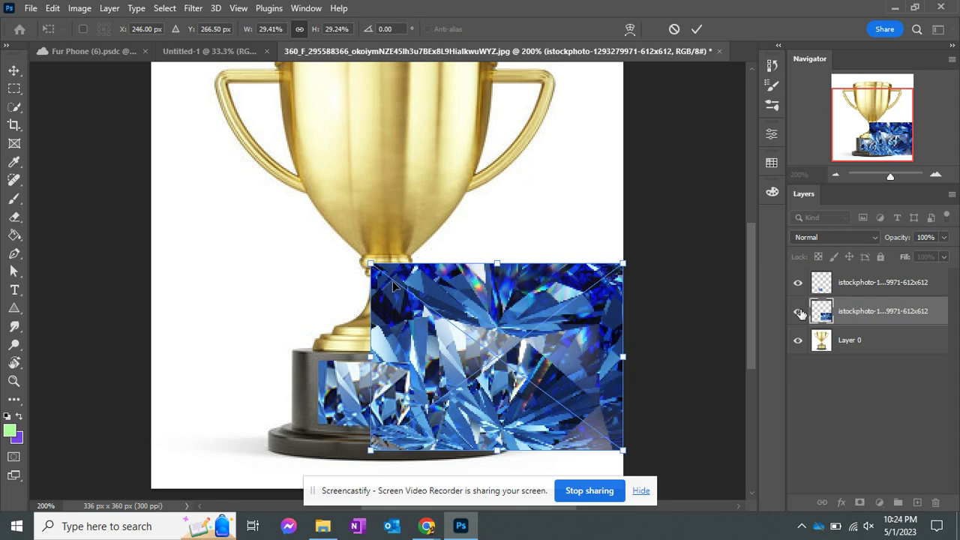
Hide the large blue diamond texture layer and quick-select the remaining gold part of the base plaque on Layer 0.
click(797, 311)
click(797, 311)
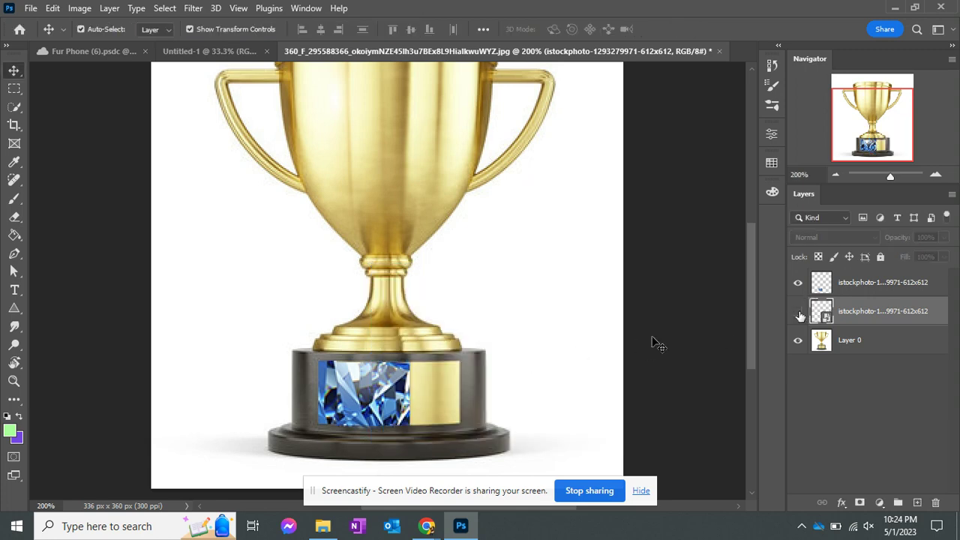
click(879, 349)
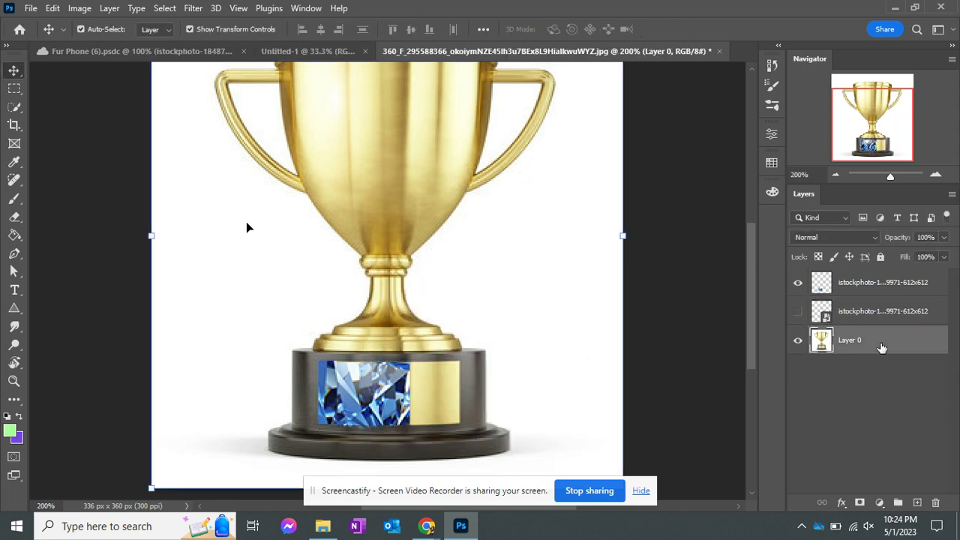
click(16, 107)
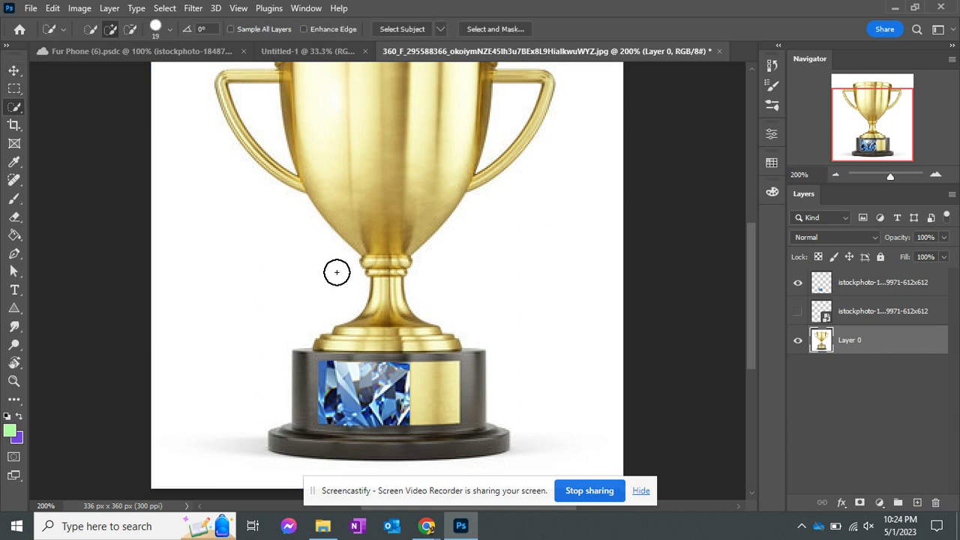
click(435, 381)
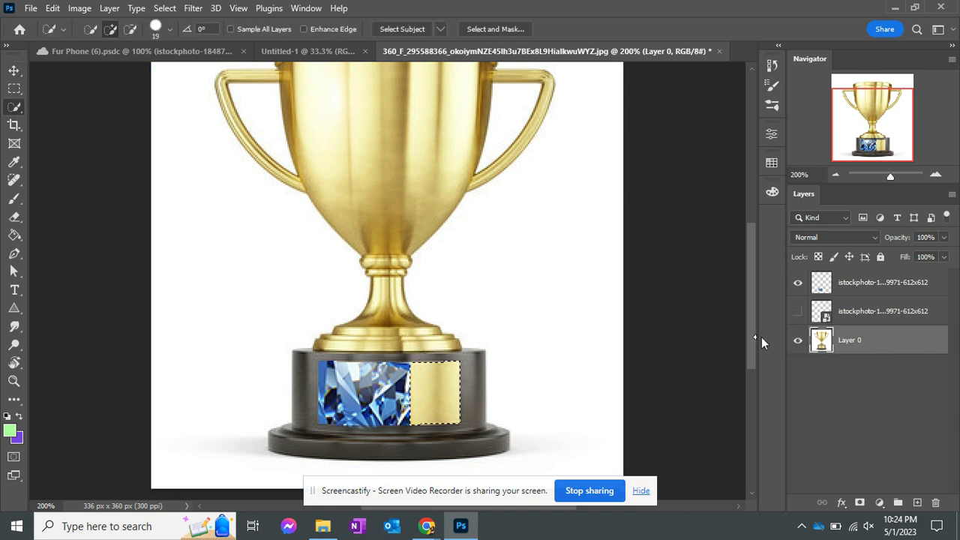
Show the large blue diamond texture layer again, make it the active layer, and rasterize all layers.
click(796, 313)
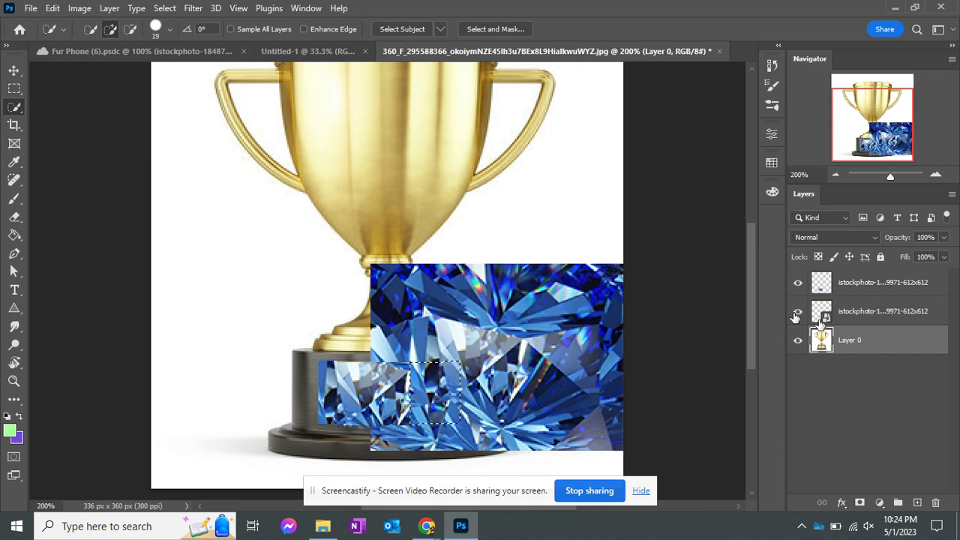
click(869, 324)
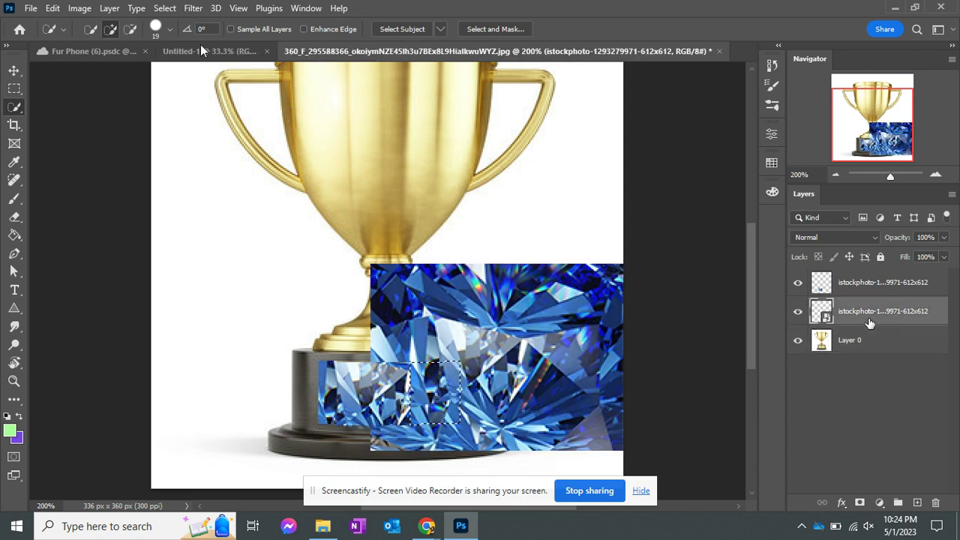
click(112, 7)
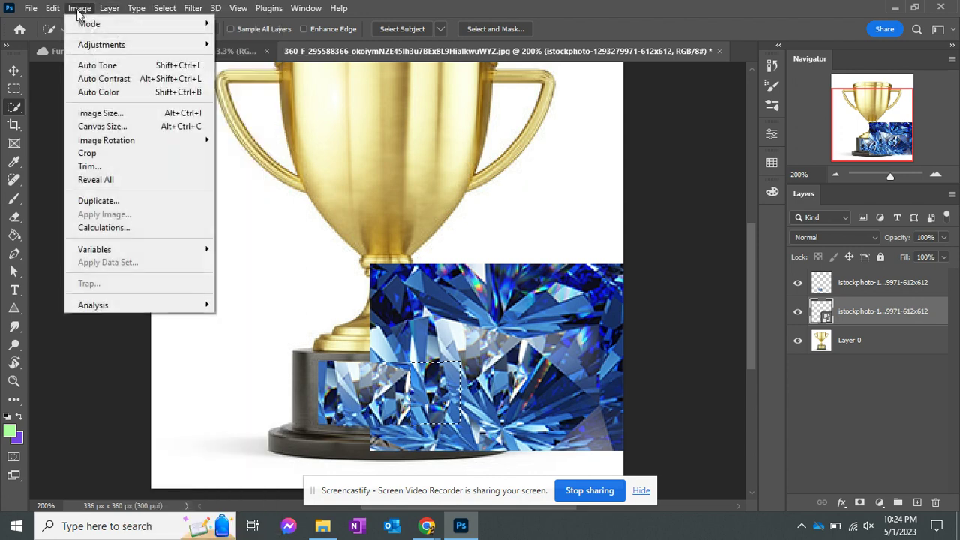
mouse_move(155, 318)
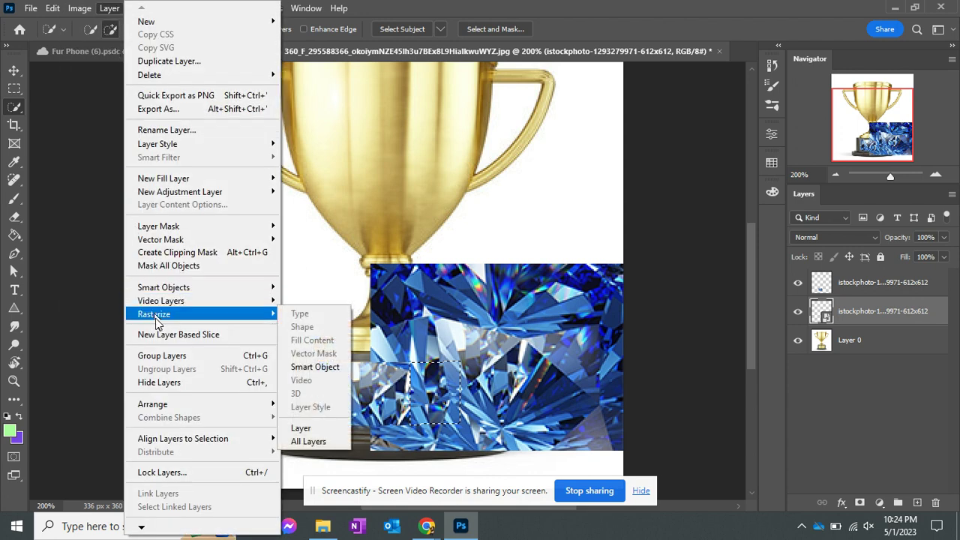
click(308, 441)
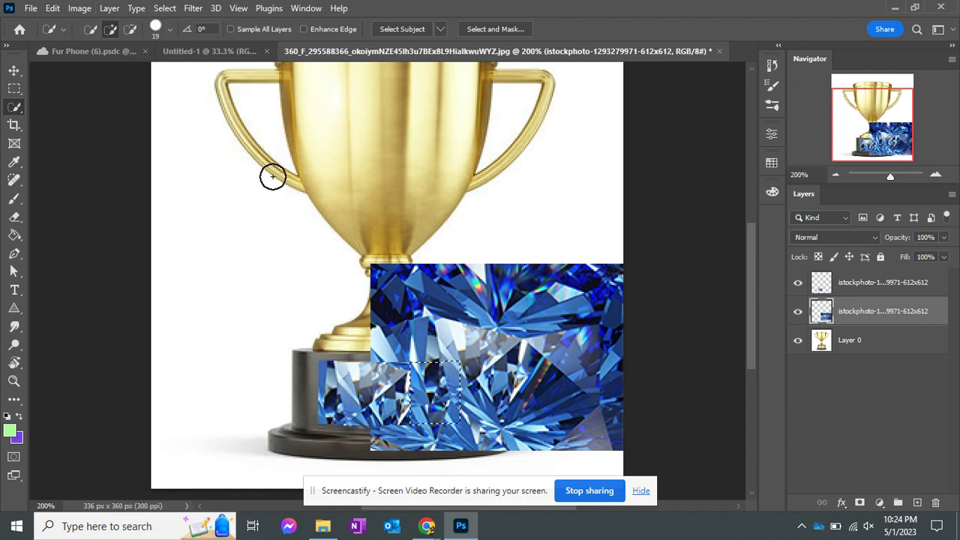
Invert the selection, delete the diamond texture outside the plaque area, and deselect.
click(165, 8)
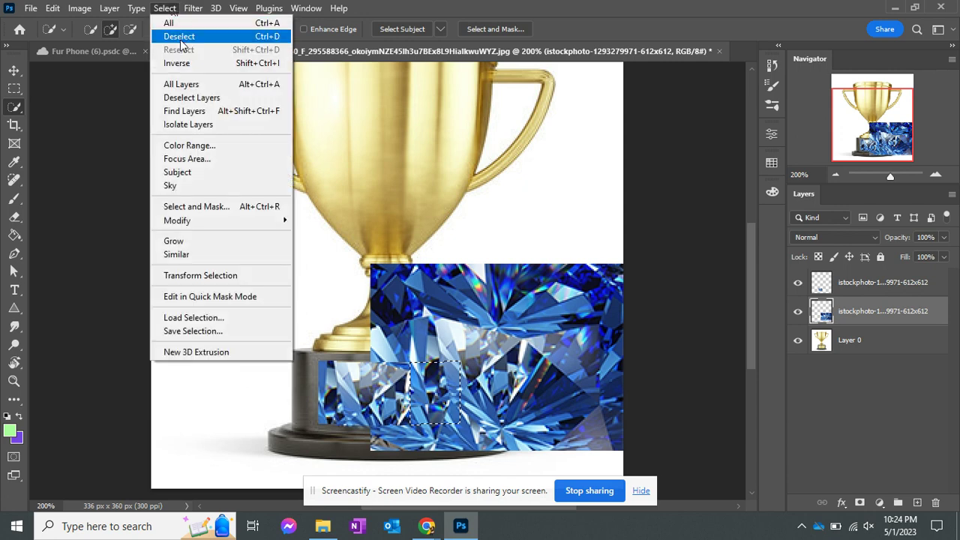
click(179, 64)
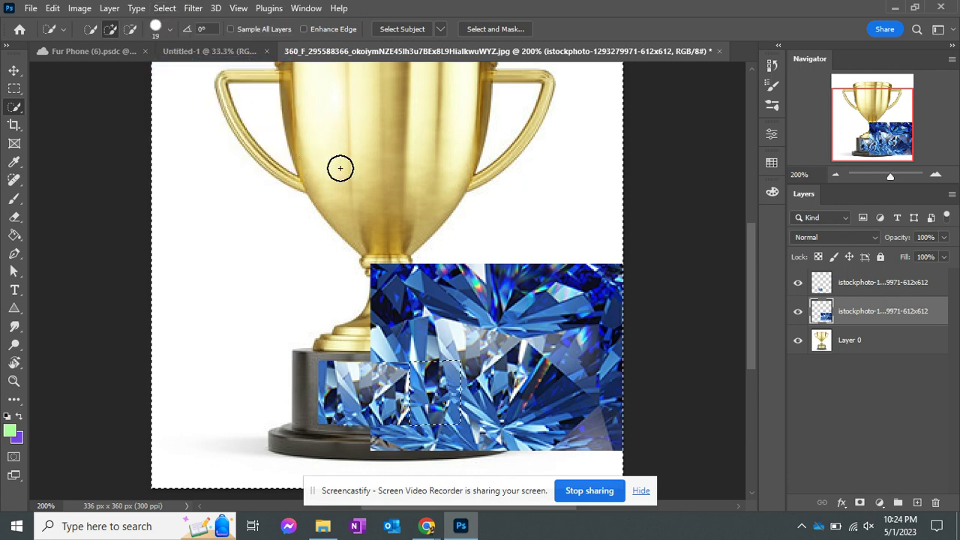
key(Delete)
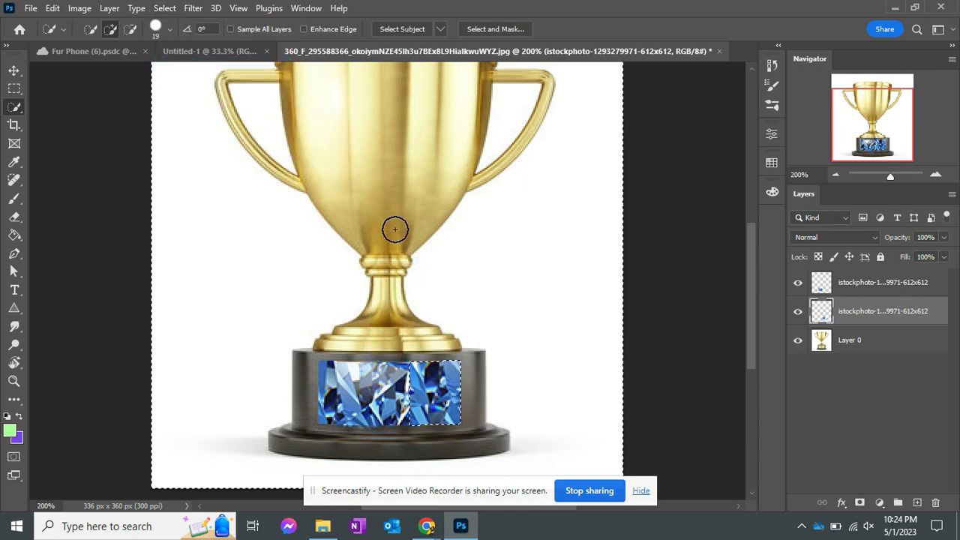
click(172, 8)
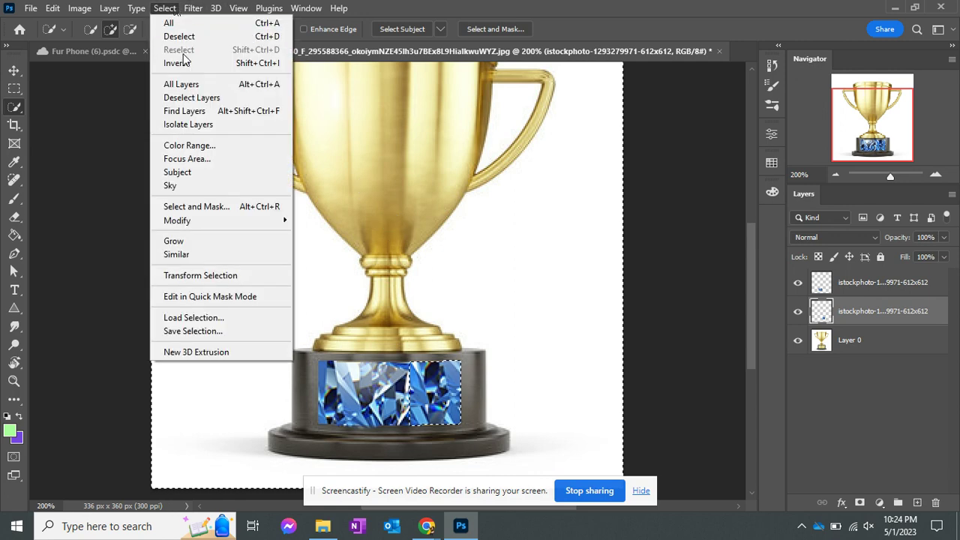
click(182, 36)
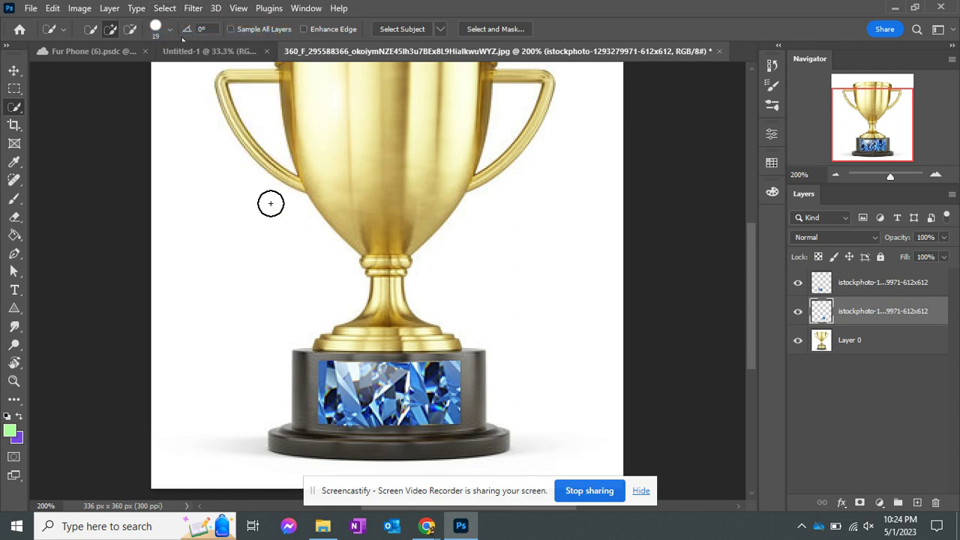
Place the purple crystal image 360_F_148410687 from File Explorer, scaled to about 32%, over the trophy's stem.
click(322, 526)
click(531, 357)
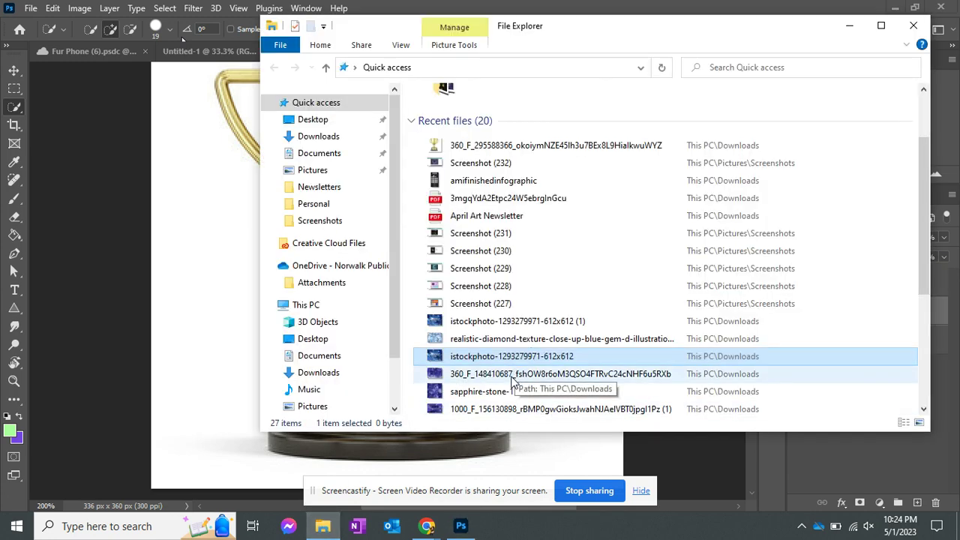
drag(512, 375, 169, 361)
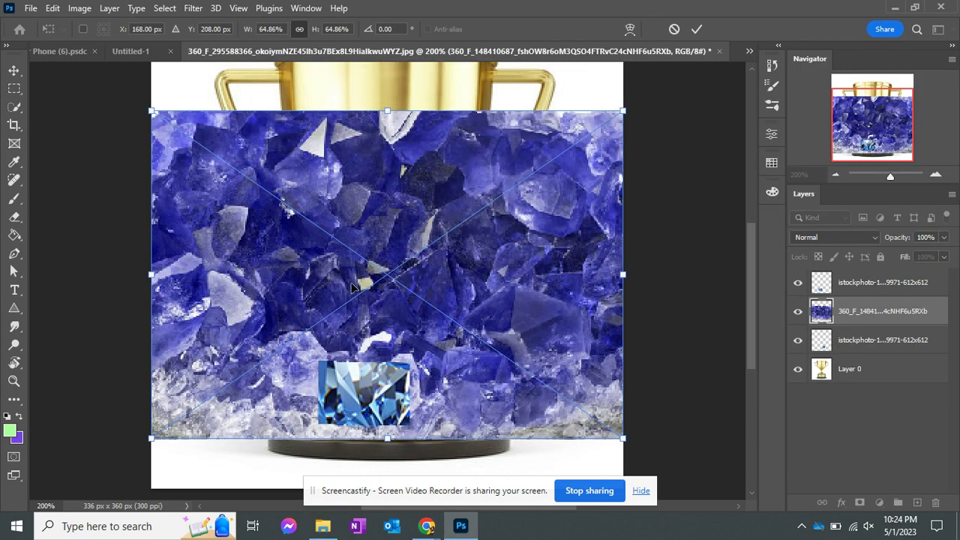
drag(151, 110, 390, 276)
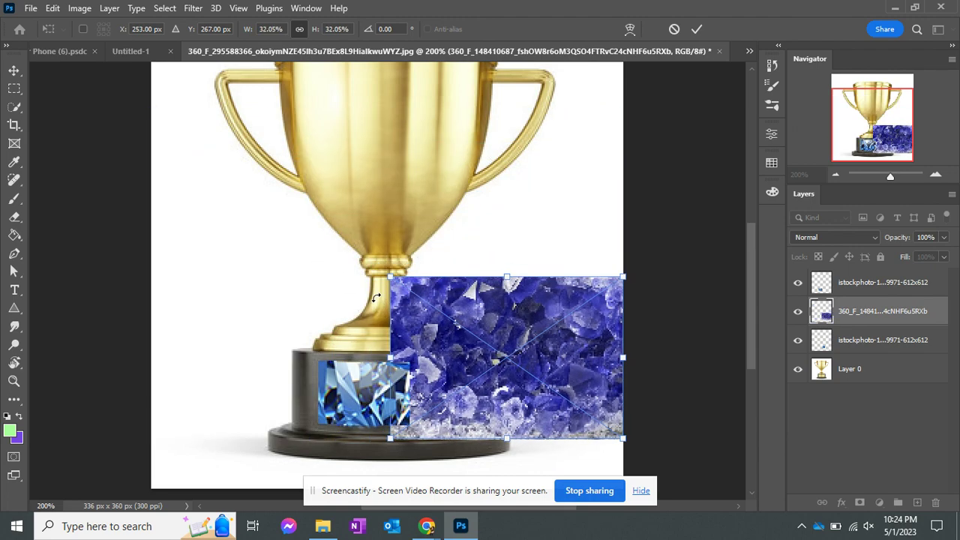
drag(508, 366, 398, 333)
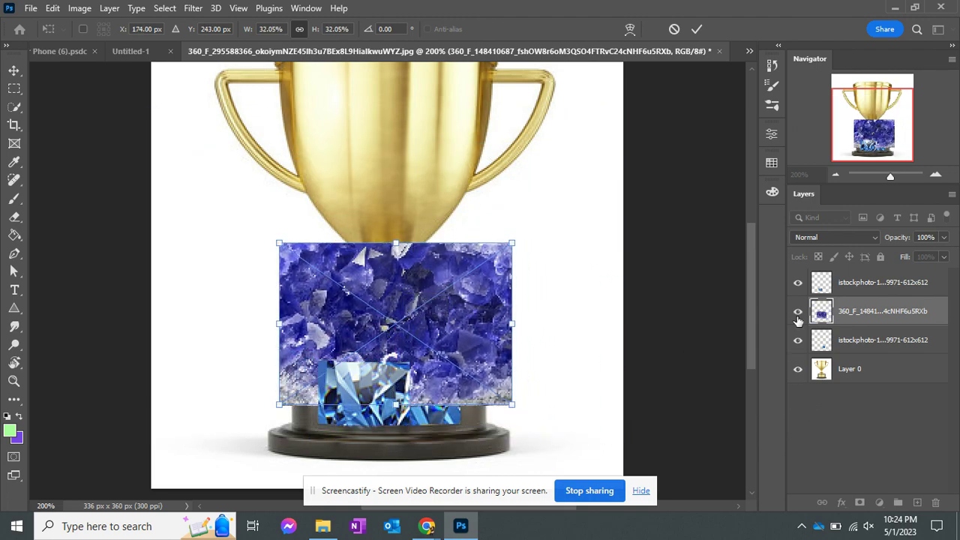
Hide the purple crystal layer and quick-select the trophy's flared gold stem on Layer 0.
click(798, 315)
click(868, 373)
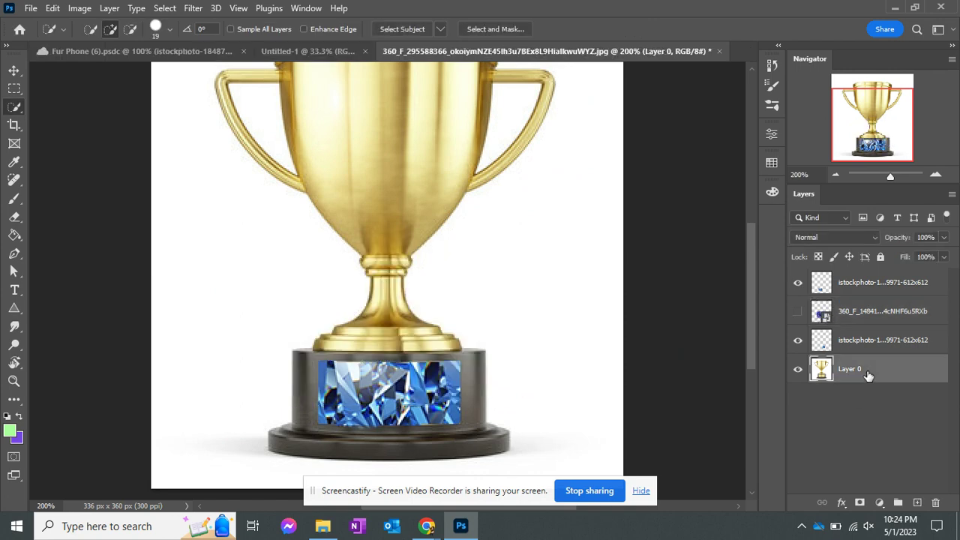
click(388, 305)
Show the purple crystal layer again, make it the active layer, and rasterize all layers.
click(798, 311)
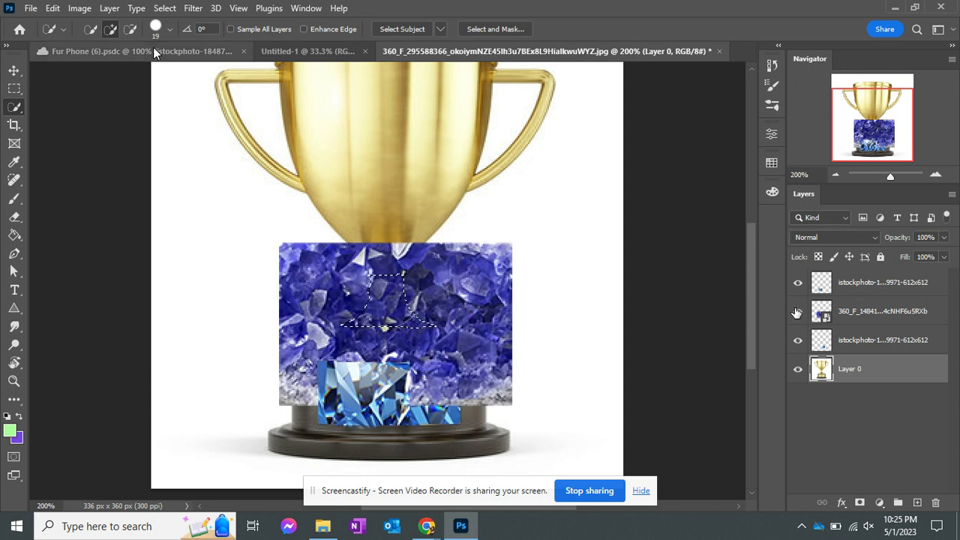
click(857, 311)
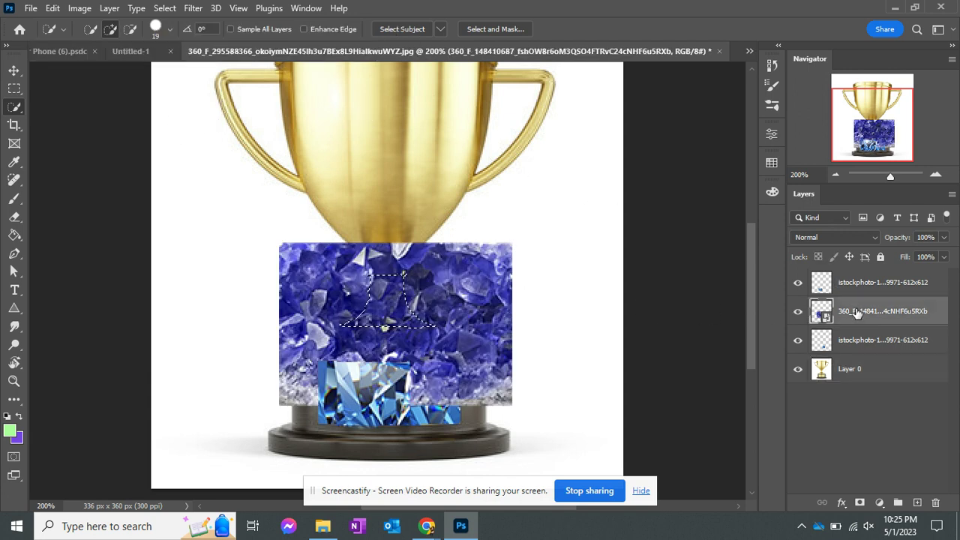
click(90, 10)
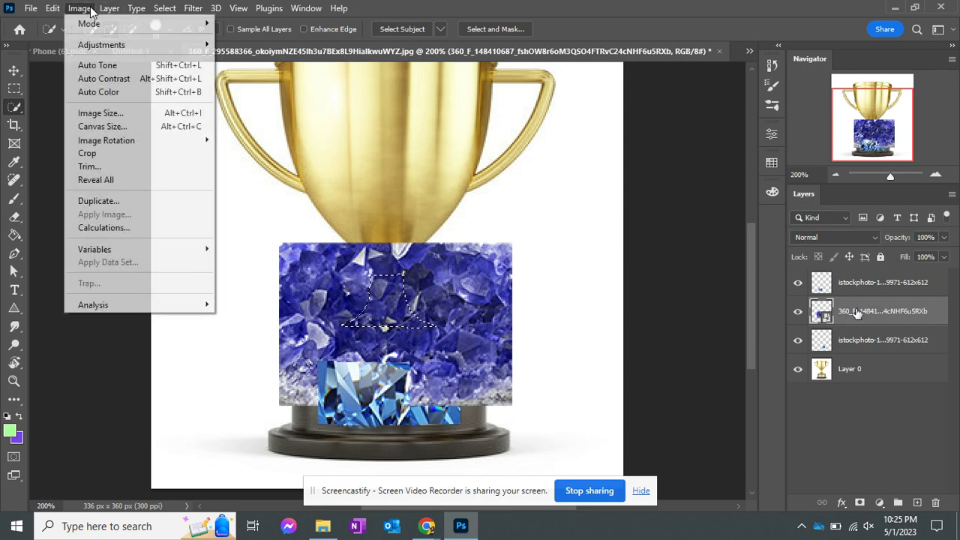
mouse_move(109, 10)
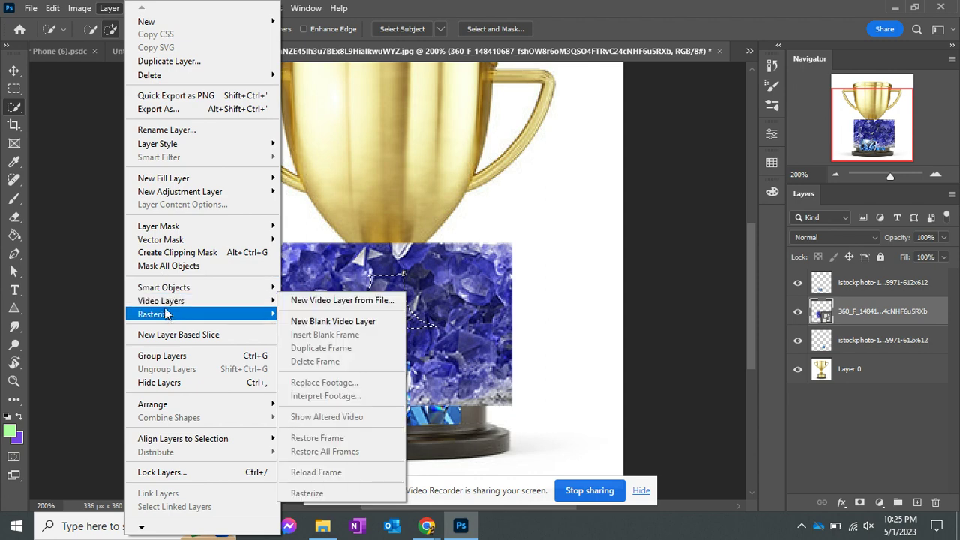
mouse_move(255, 314)
click(310, 441)
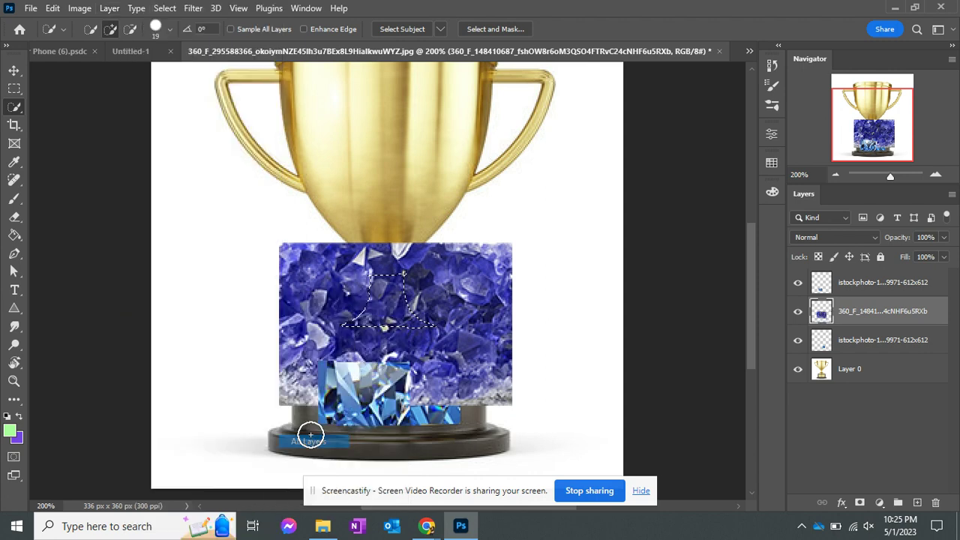
Invert the stem selection, delete the purple crystal texture outside the stem, and deselect.
click(166, 9)
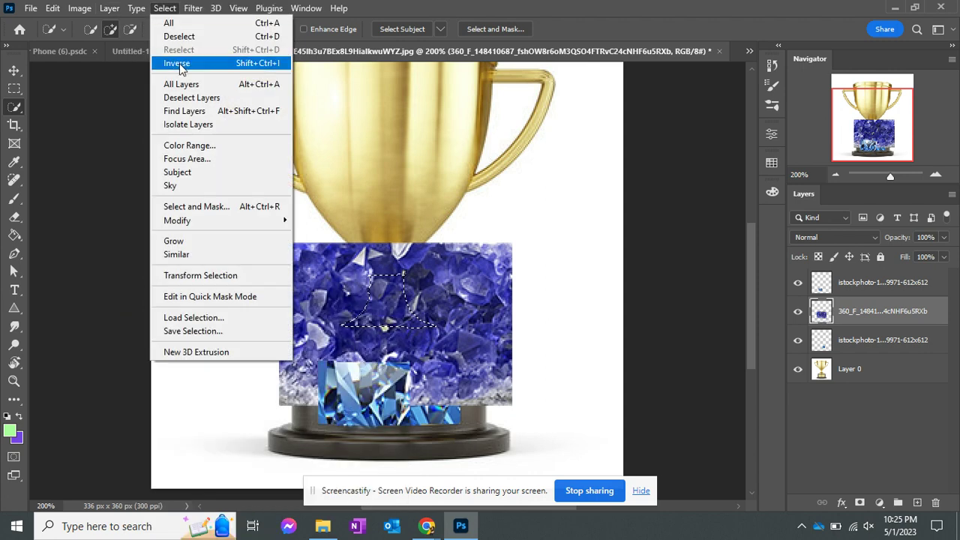
click(179, 63)
key(Delete)
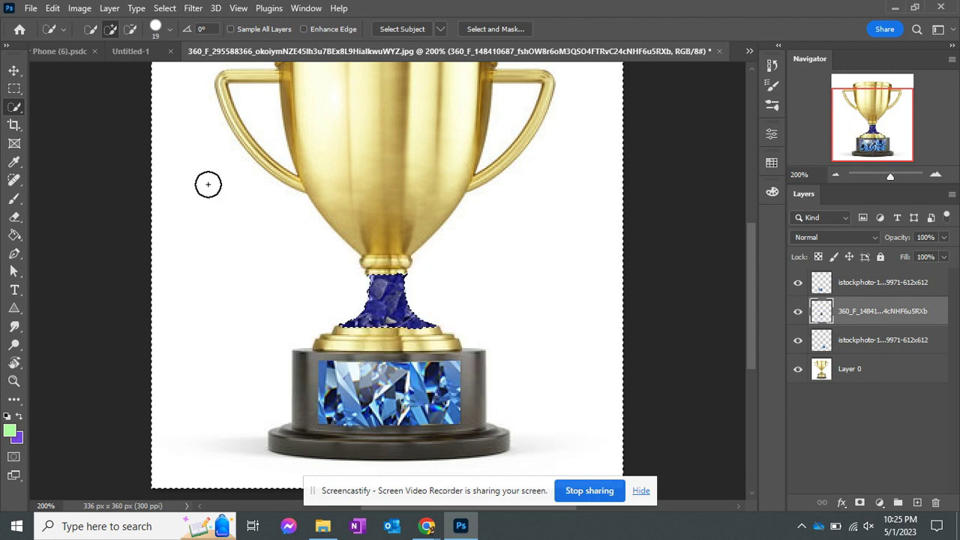
click(160, 8)
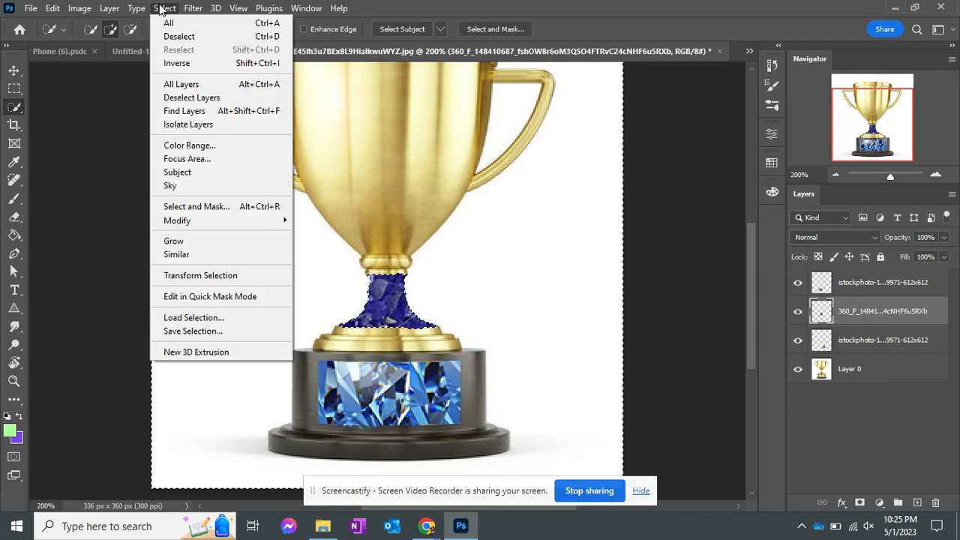
click(179, 37)
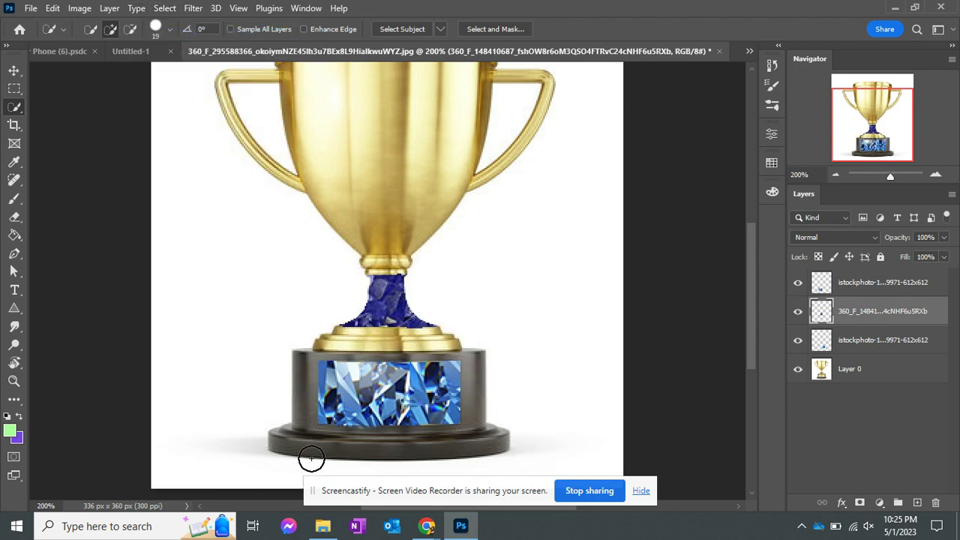
Place a second copy of 360_F_148410687 from File Explorer, scaled to about 25%, over the stem and its upper gold collar.
click(323, 526)
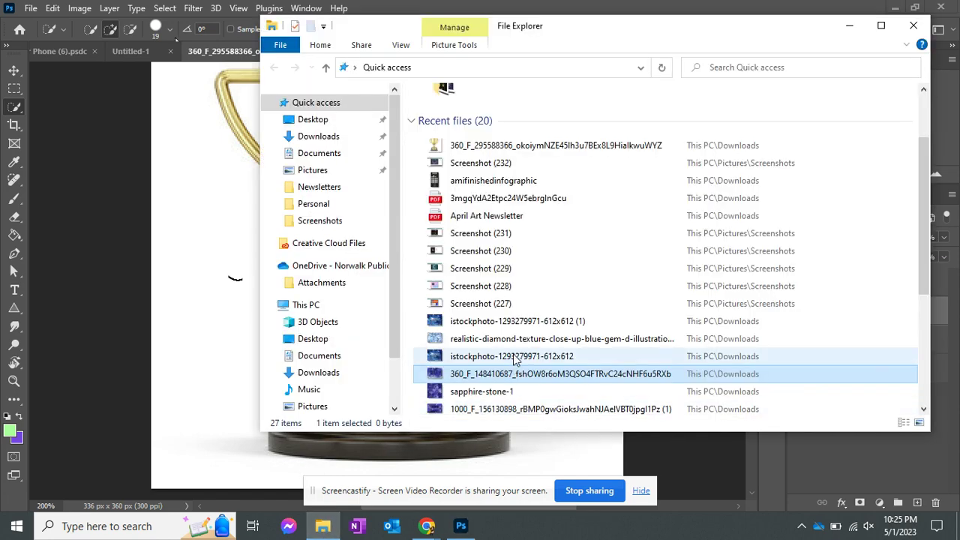
drag(517, 373, 211, 338)
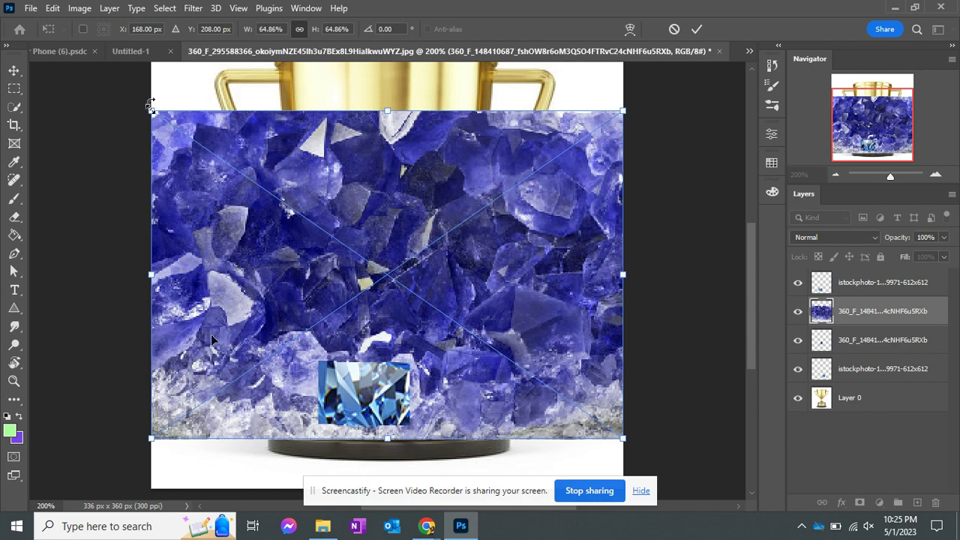
drag(151, 111, 411, 357)
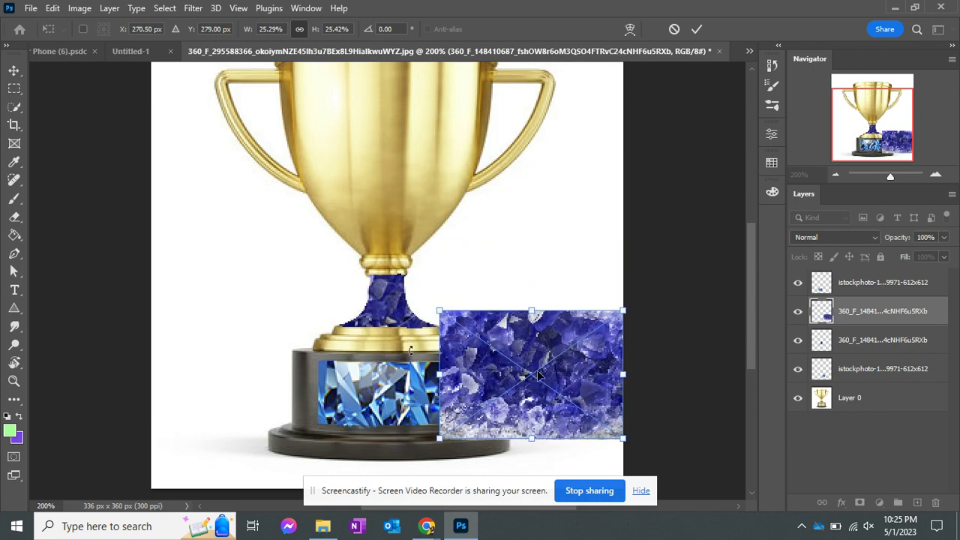
drag(539, 375, 405, 281)
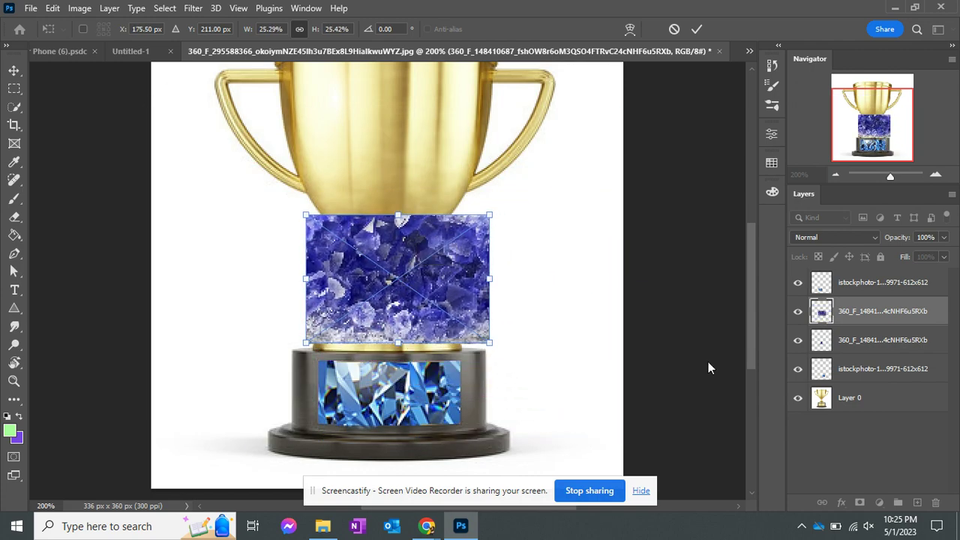
Hide the second purple crystal layer and quick-select the trophy's upper gold collar on Layer 0 with a 6 px brush.
click(798, 311)
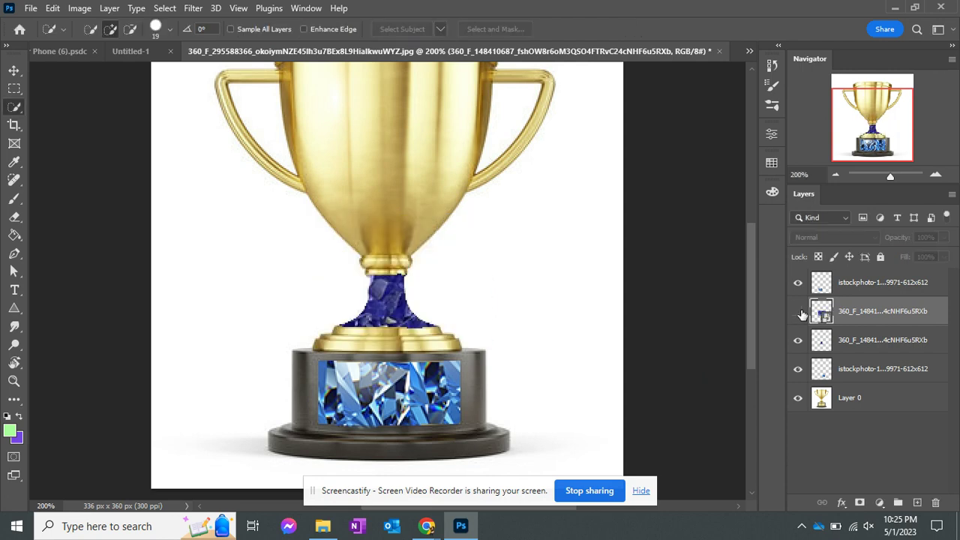
click(864, 400)
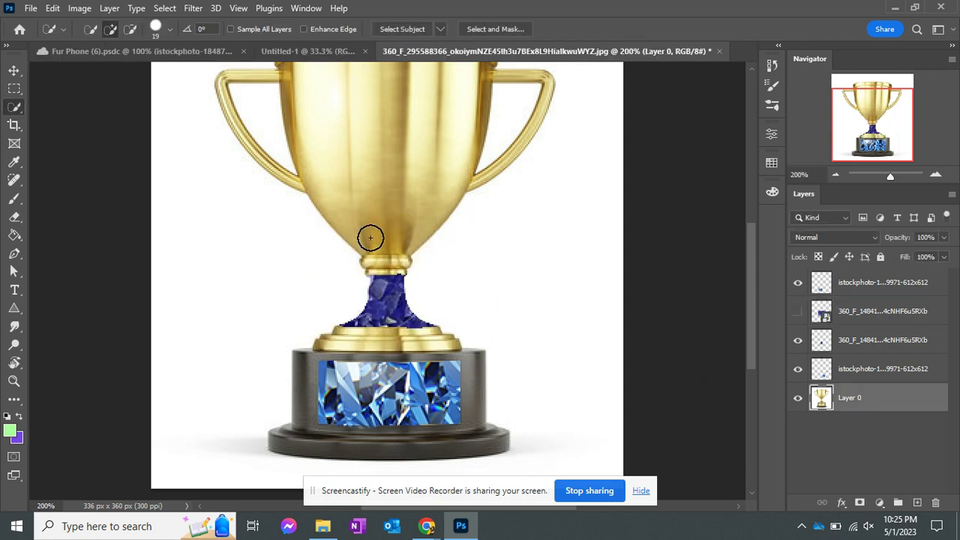
click(169, 29)
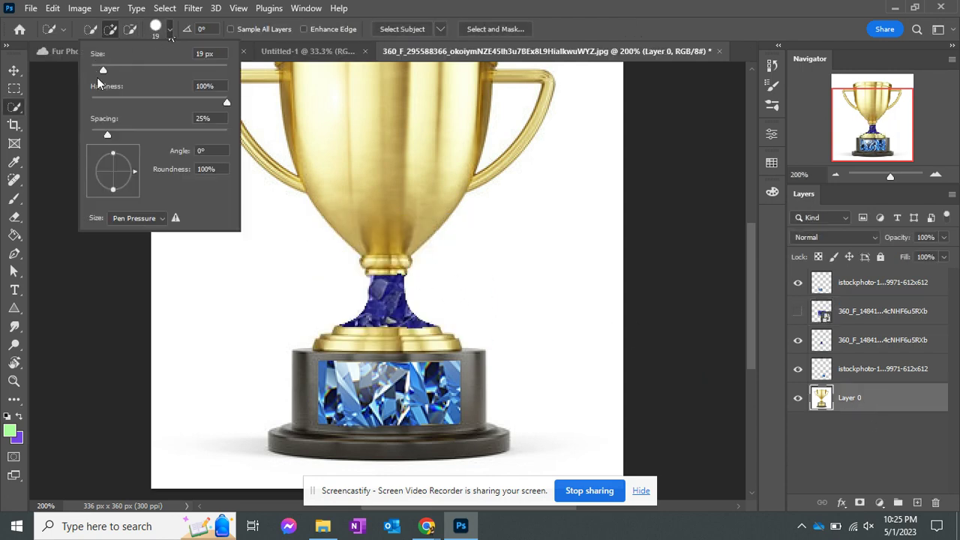
drag(104, 69, 96, 71)
click(368, 264)
drag(368, 264, 392, 262)
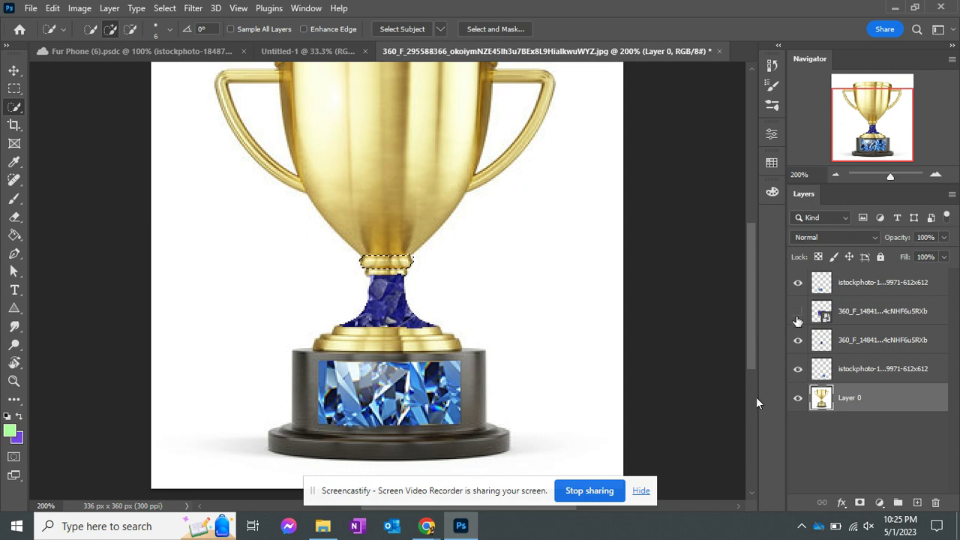
Show the second purple crystal layer again and rasterize all layers.
click(798, 311)
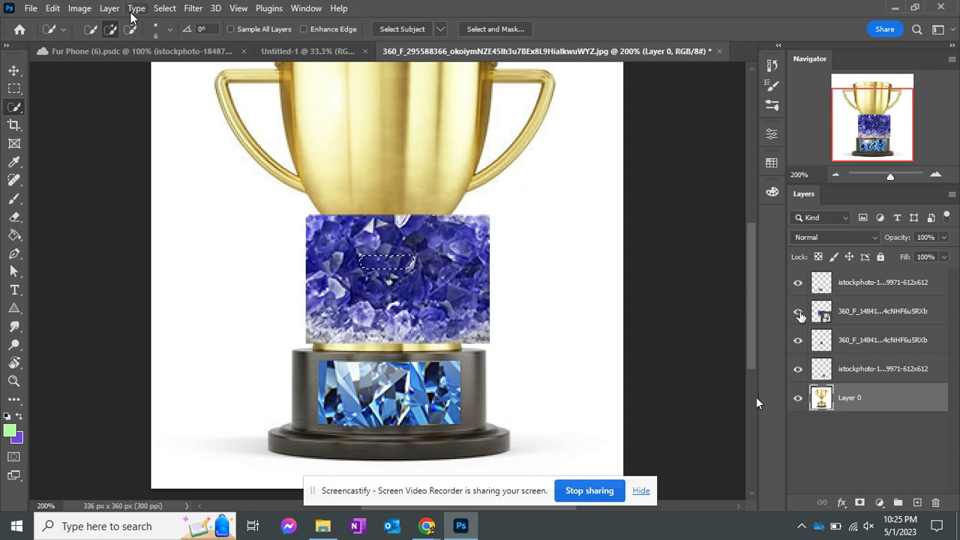
click(110, 8)
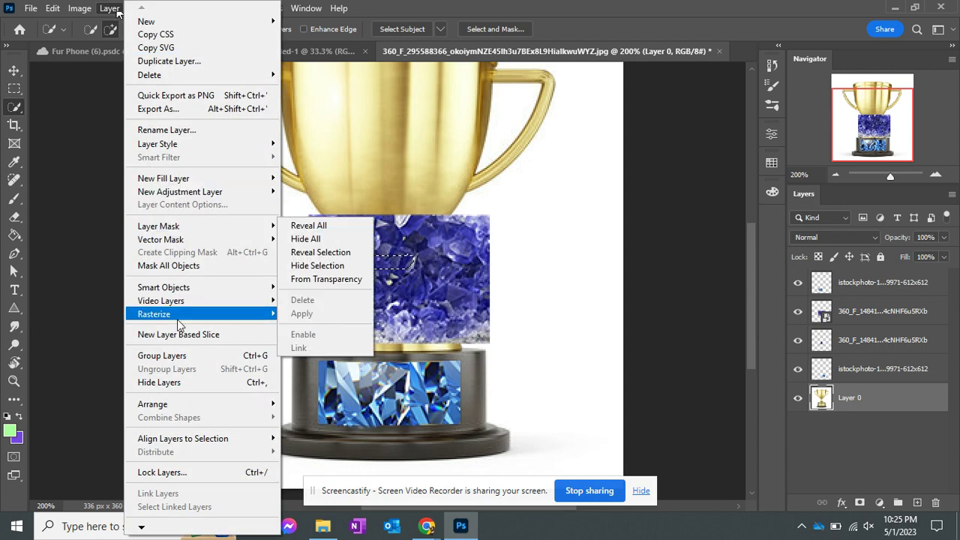
mouse_move(179, 321)
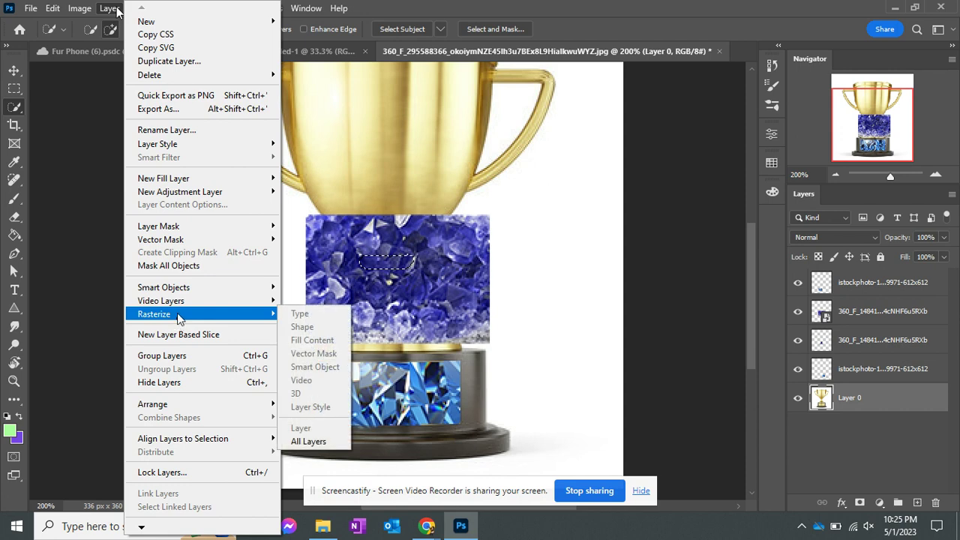
click(303, 442)
Invert the collar selection, delete the second purple crystal layer's texture outside the collar, and deselect.
click(165, 9)
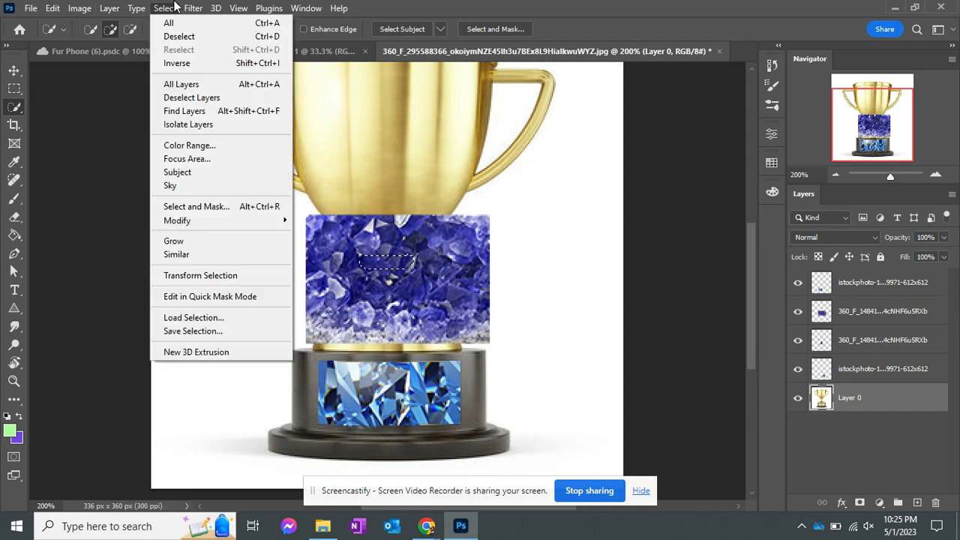
click(182, 63)
key(Delete)
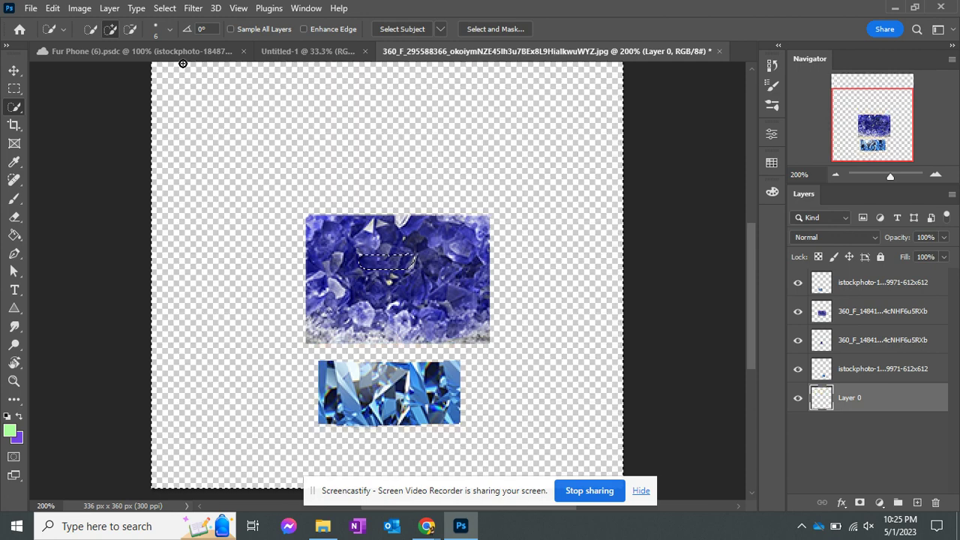
key(ctrl+z)
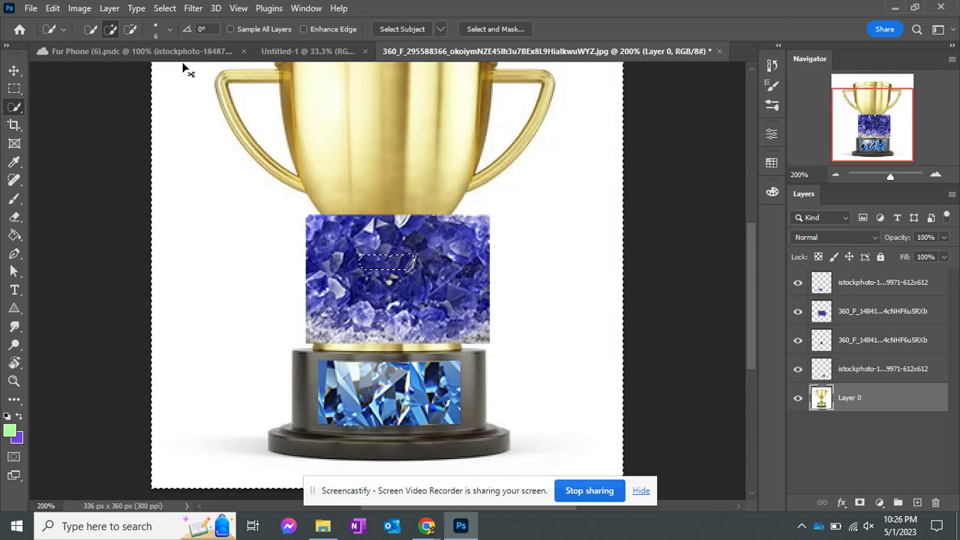
click(873, 324)
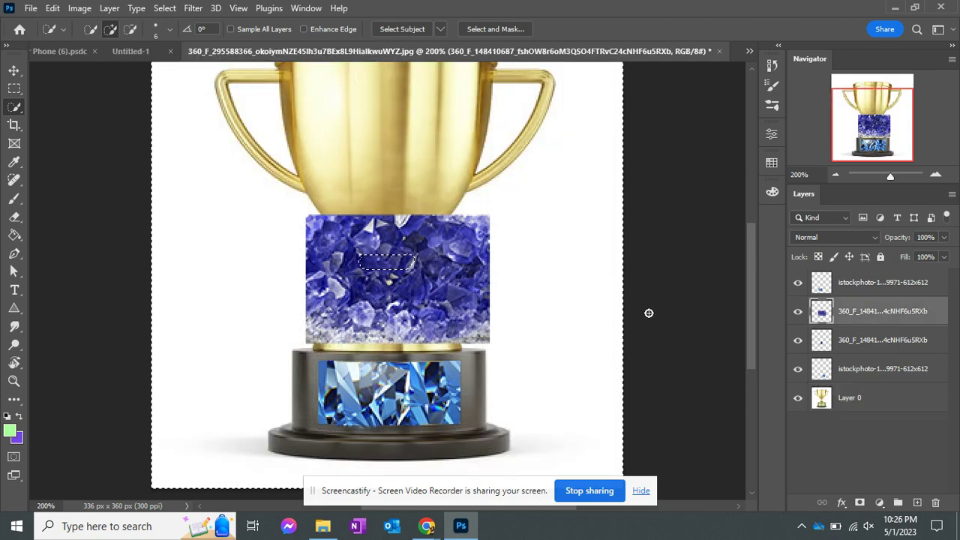
key(Delete)
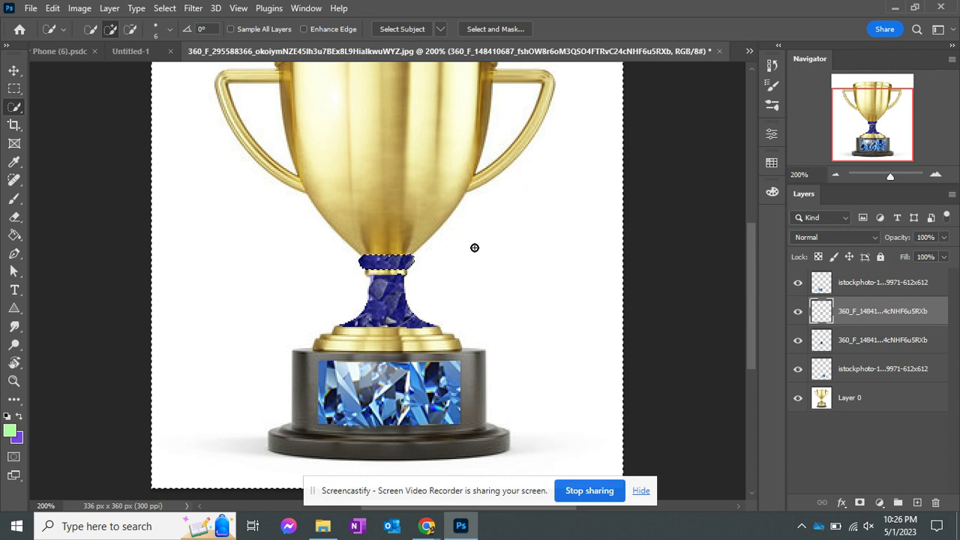
click(172, 9)
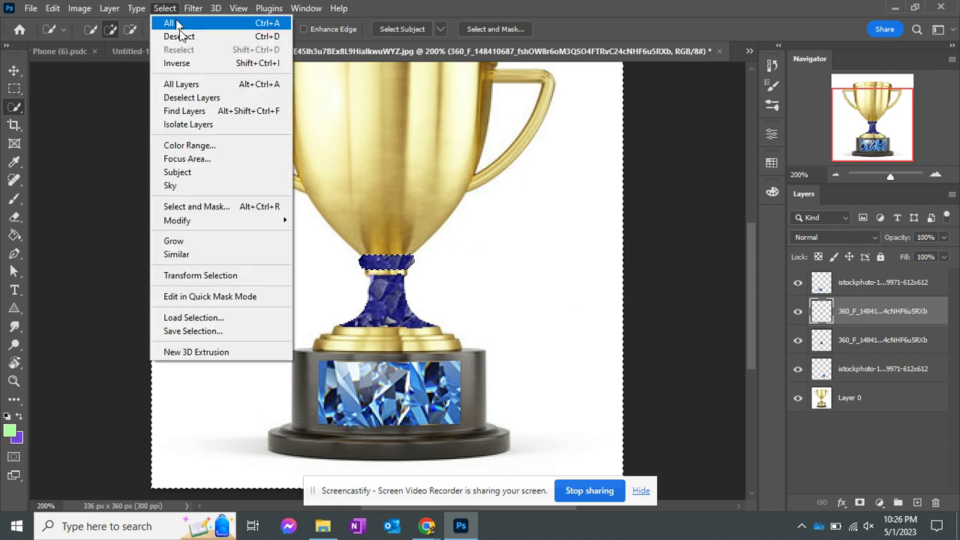
click(182, 36)
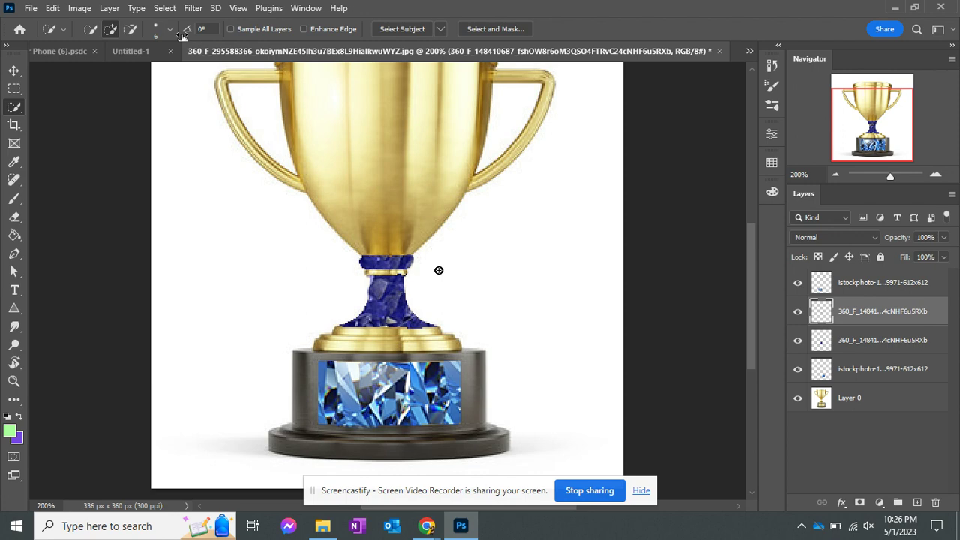
Merge the visible gemstone layers into one with Layer 0 hidden, and show Layer 0 again beneath the merged layer.
click(797, 398)
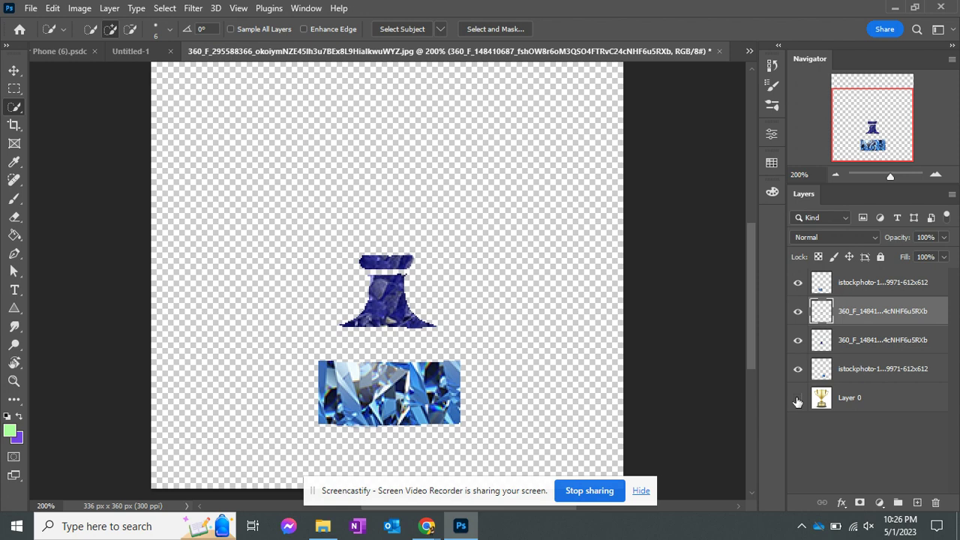
click(110, 9)
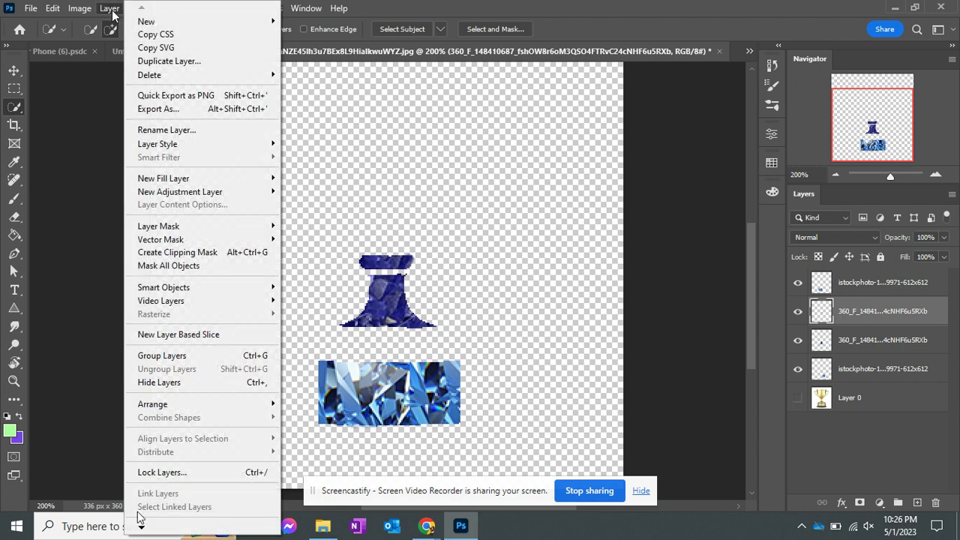
mouse_move(140, 527)
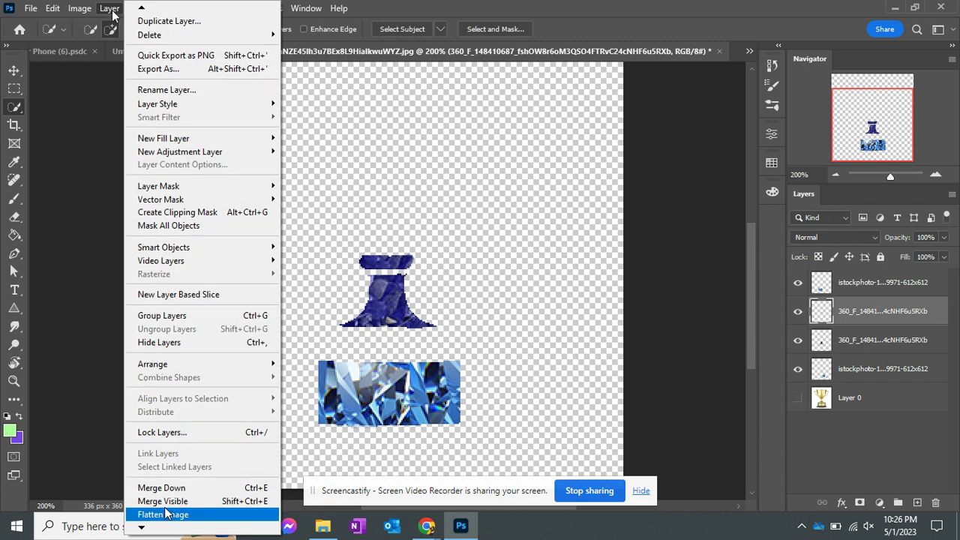
click(163, 501)
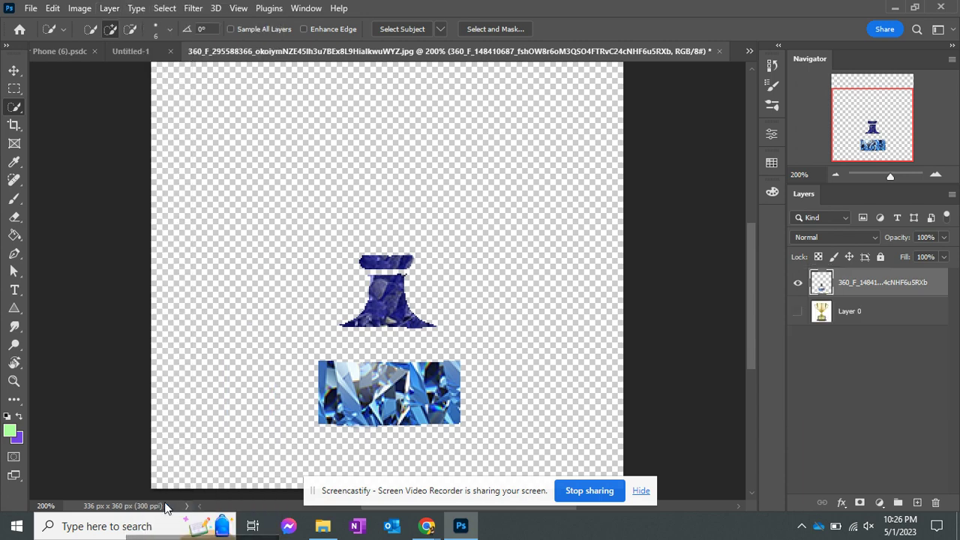
click(797, 313)
click(798, 283)
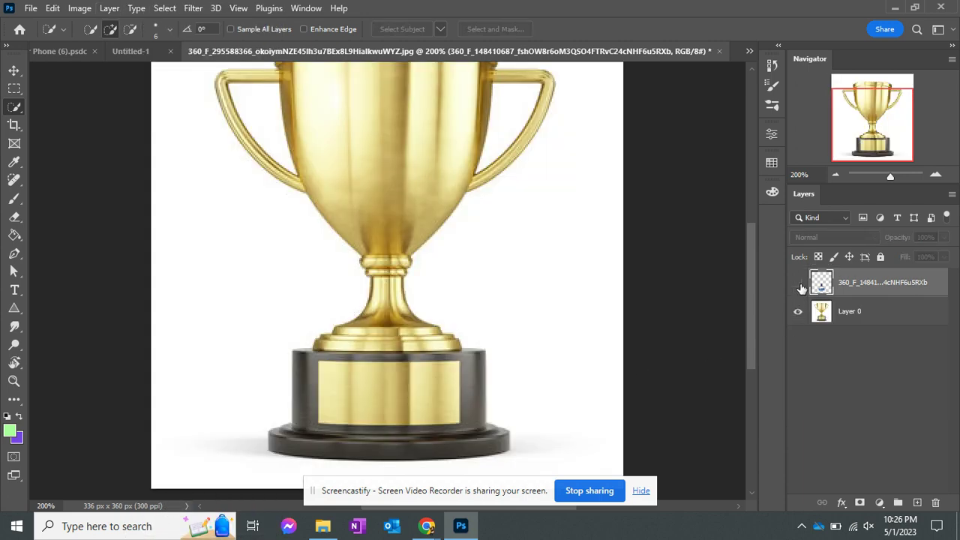
click(800, 285)
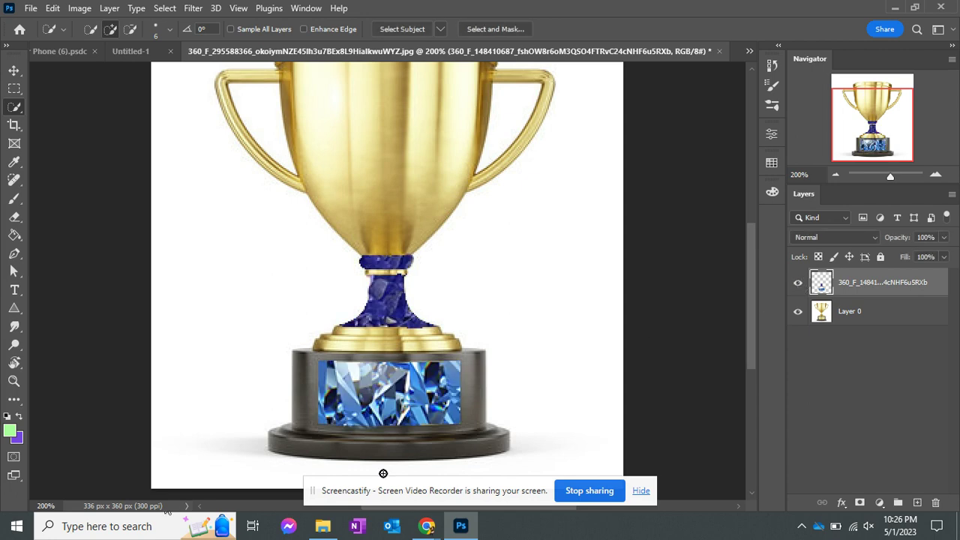
Place sapphire-stone-1 from File Explorer over the trophy's stem and lower gold steps, scaled to about 3.88% width and 3.32% height.
key(alt+Tab)
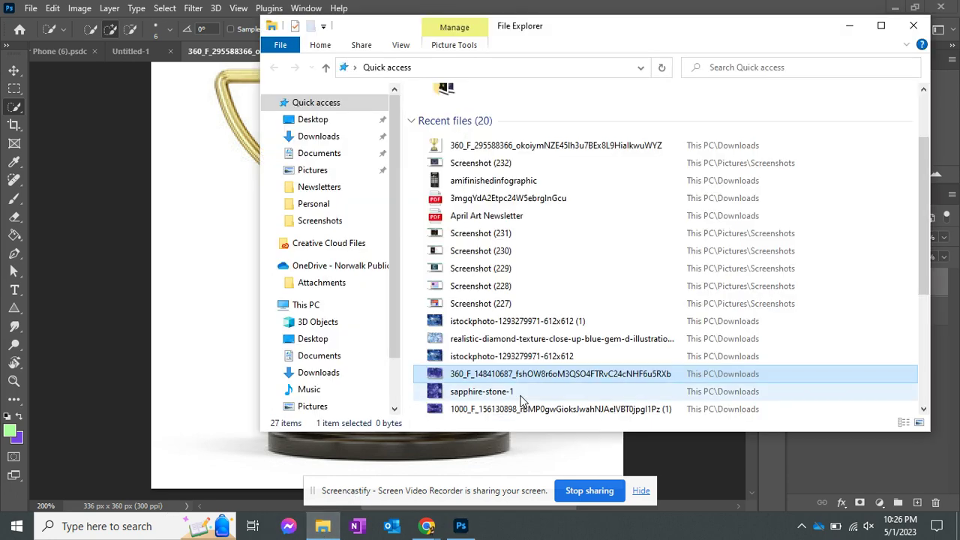
drag(501, 375, 223, 324)
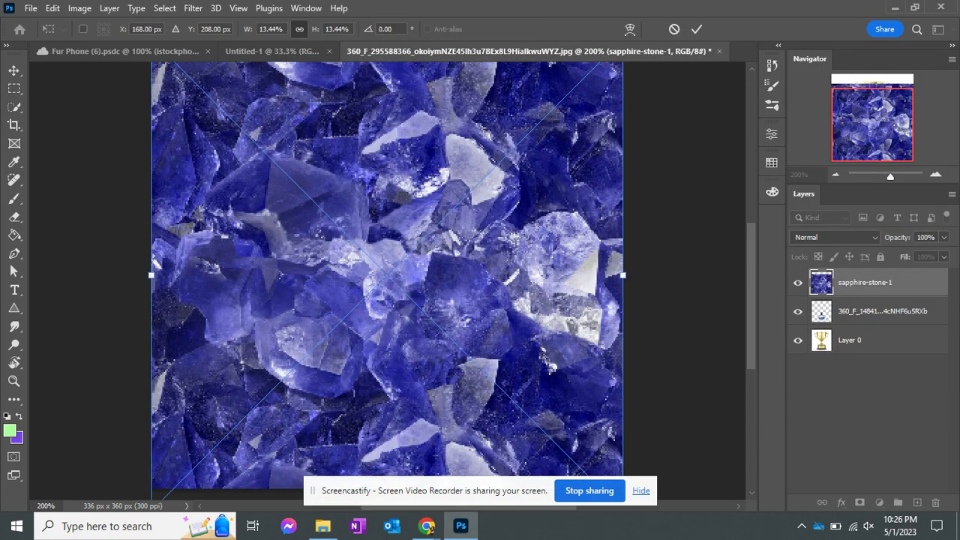
drag(151, 274, 272, 300)
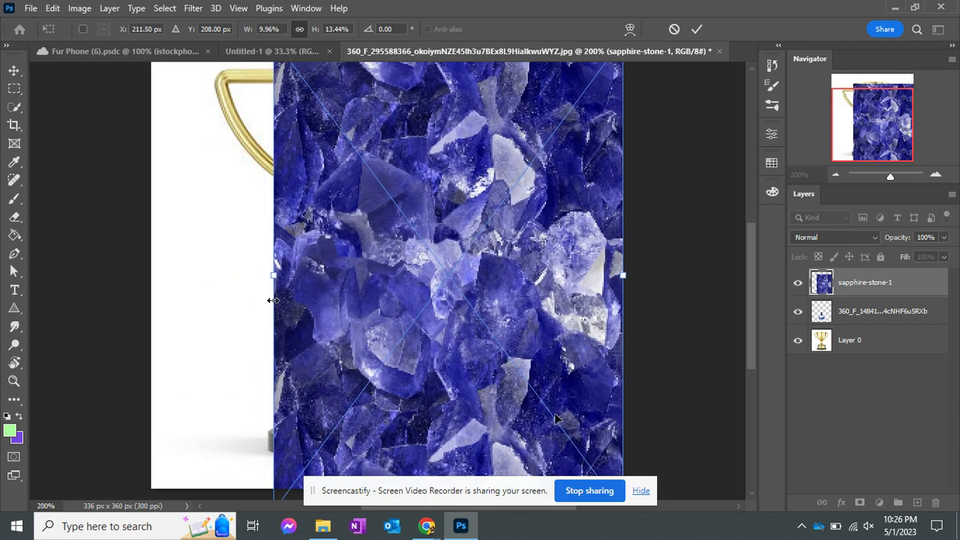
scroll(556, 418, down, 2)
drag(623, 443, 533, 215)
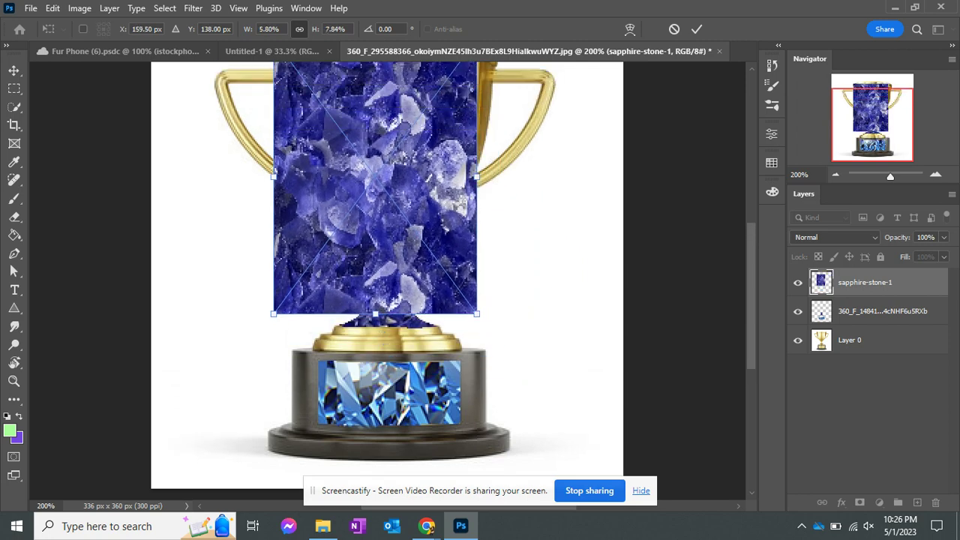
drag(375, 314, 385, 229)
scroll(386, 231, up, 1)
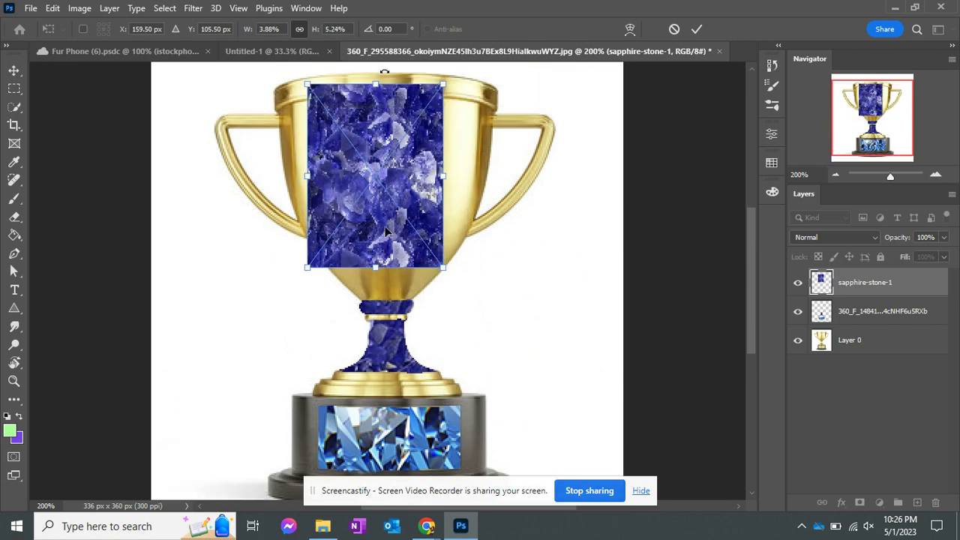
drag(375, 84, 375, 153)
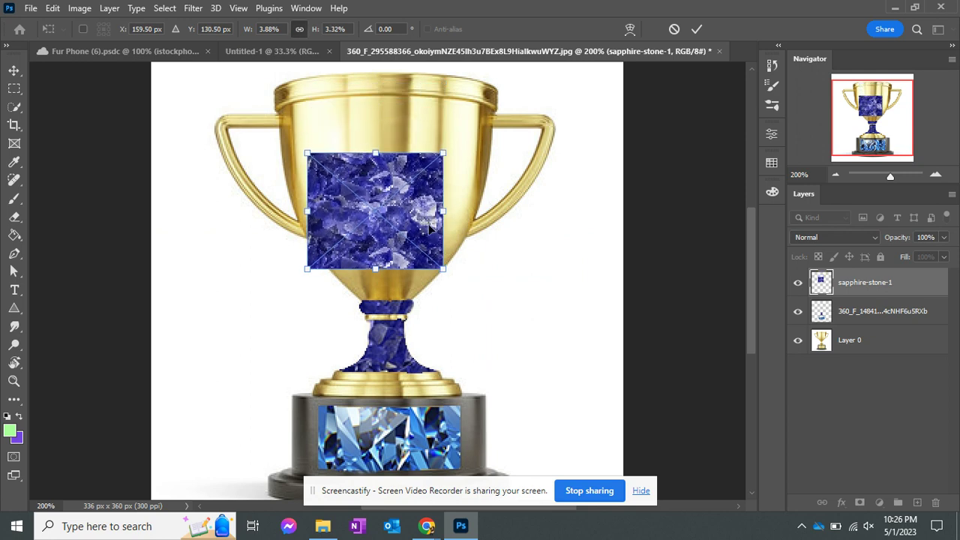
drag(429, 228, 447, 365)
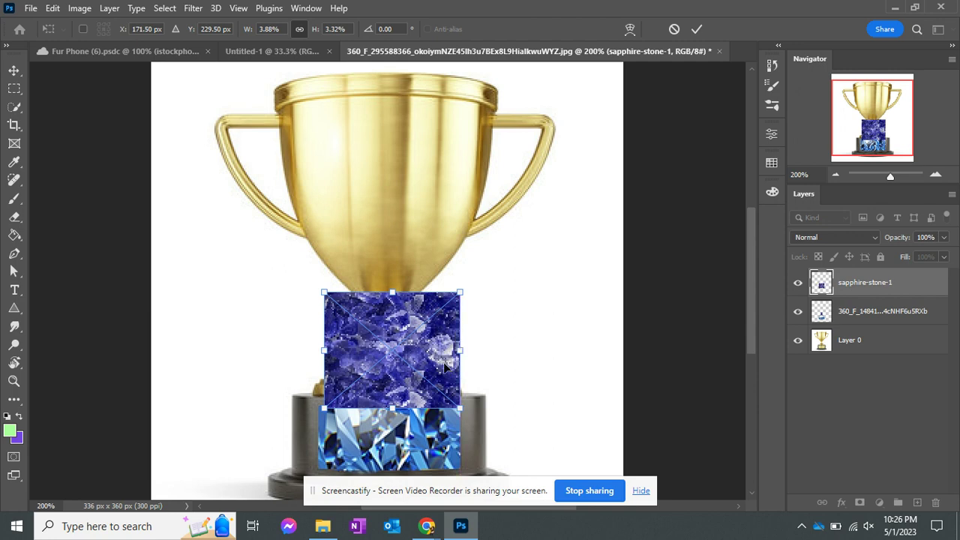
key(Return)
Hide the sapphire-stone-1 layer and quick-select the thin gold ring between collar and stem on Layer 0 with a 1 px brush.
key(w)
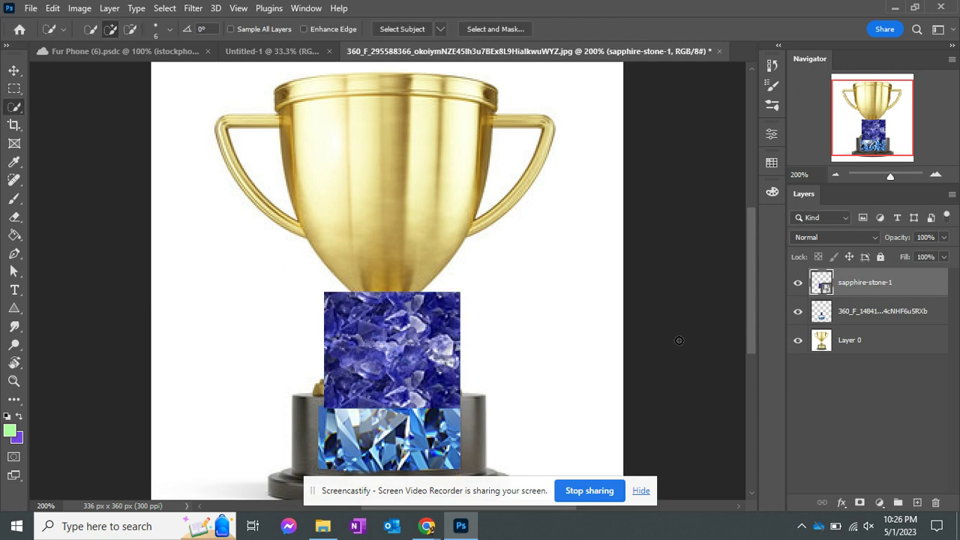
click(799, 285)
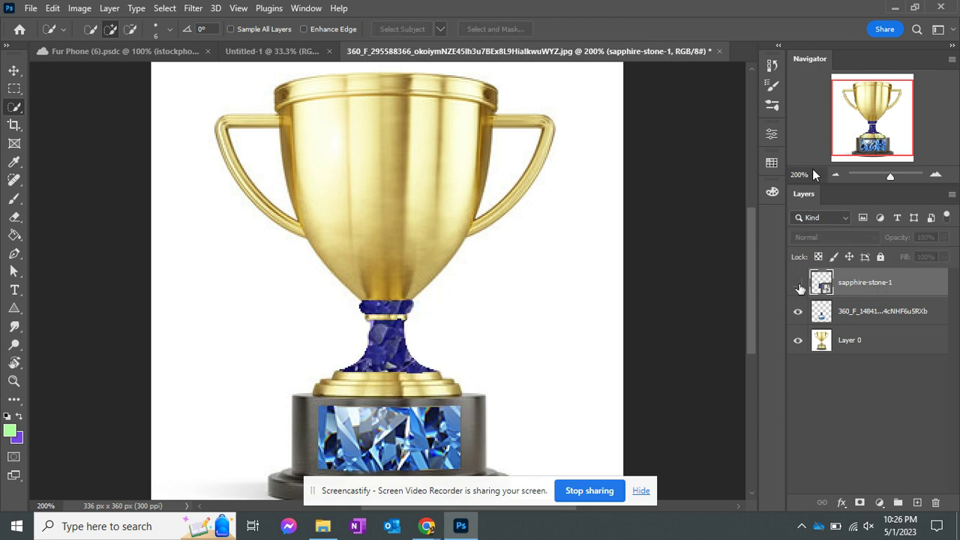
drag(891, 178, 902, 176)
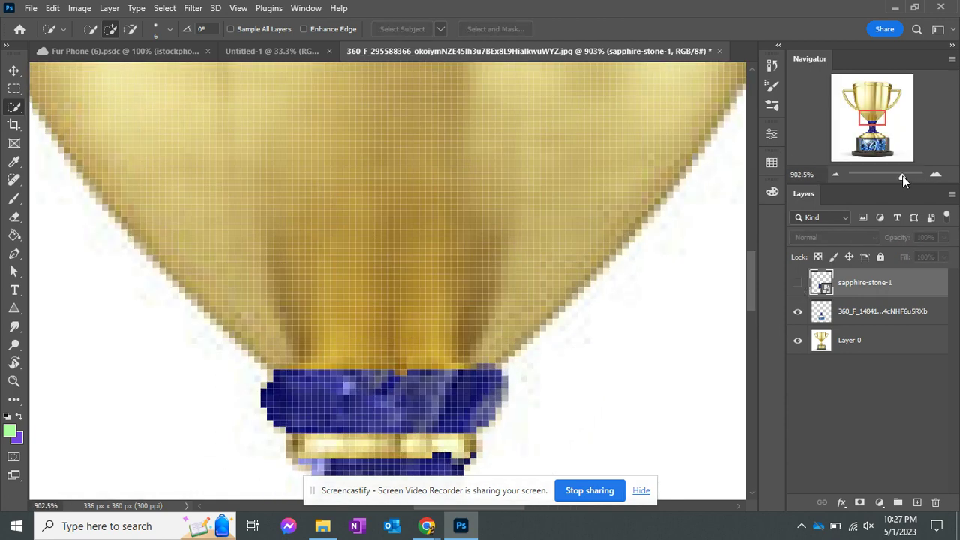
scroll(539, 361, down, 1)
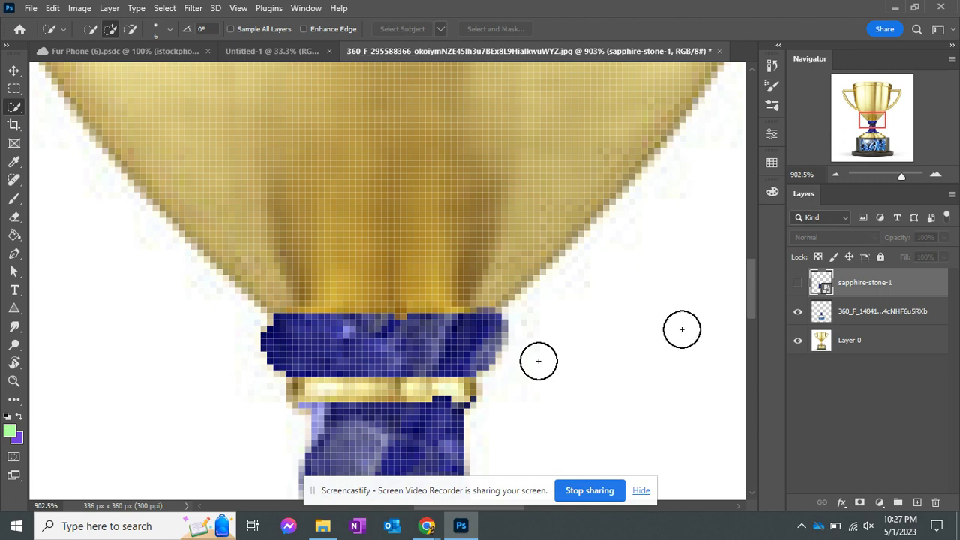
click(849, 344)
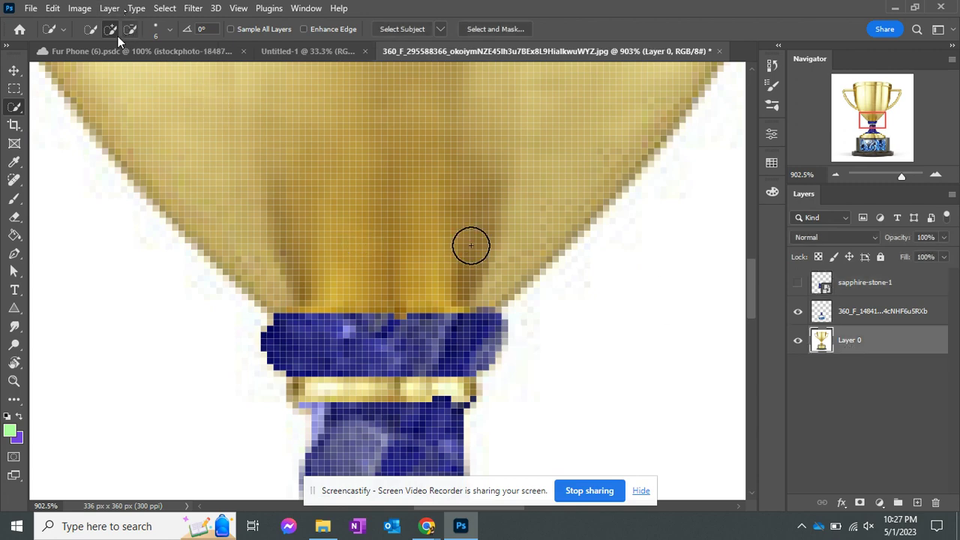
click(169, 32)
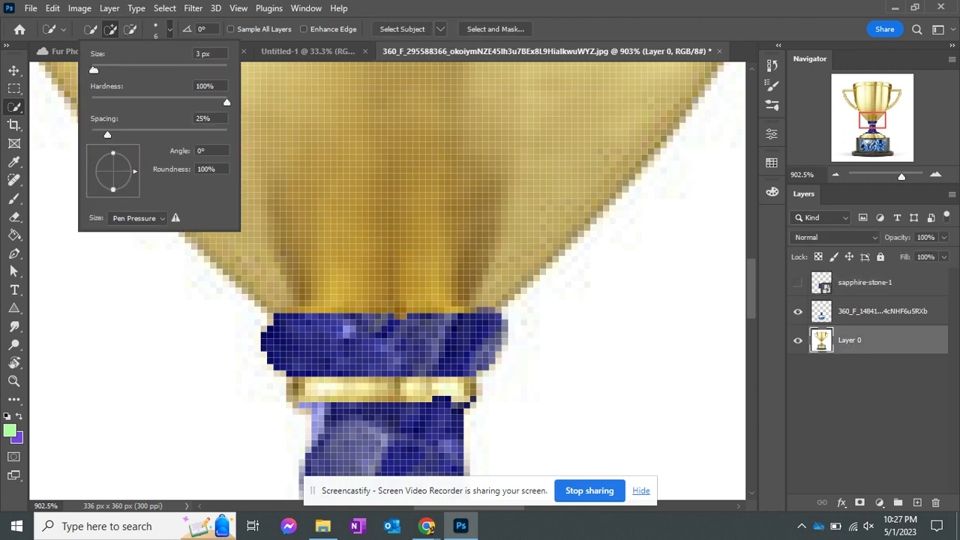
drag(94, 70, 91, 69)
click(319, 386)
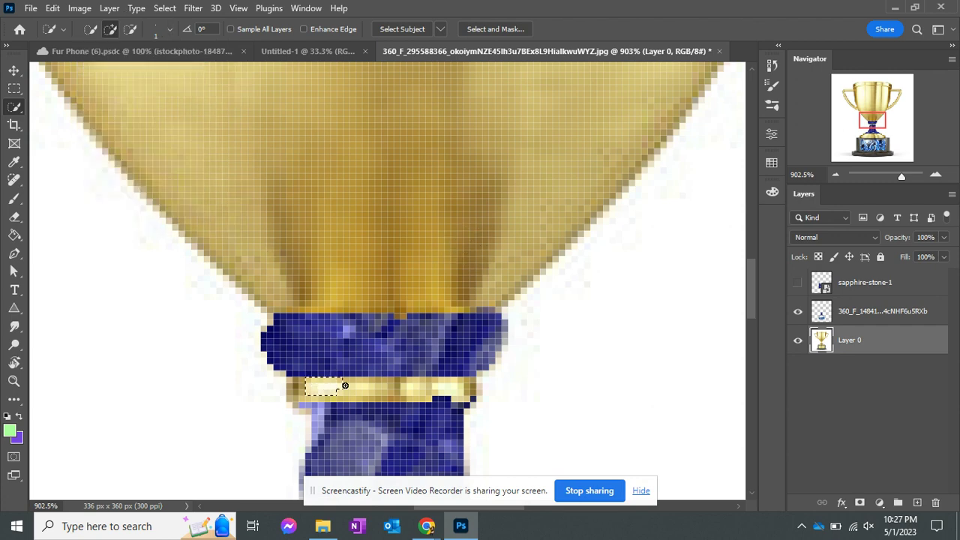
mouse_move(343, 386)
mouse_down()
mouse_move(480, 389)
mouse_move(433, 399)
mouse_up()
click(130, 34)
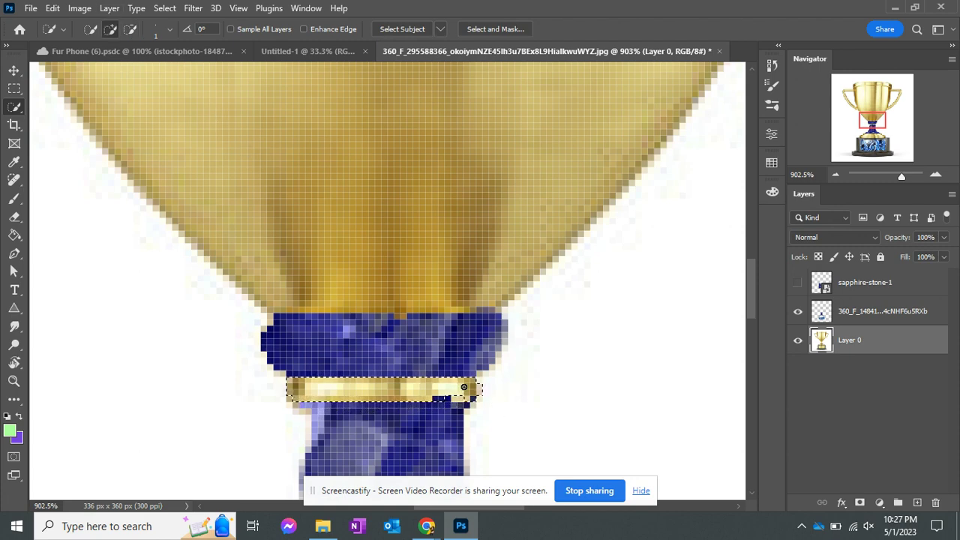
Show the sapphire-stone-1 layer again over the ring selection, make it the active layer, and rasterize all layers.
click(798, 282)
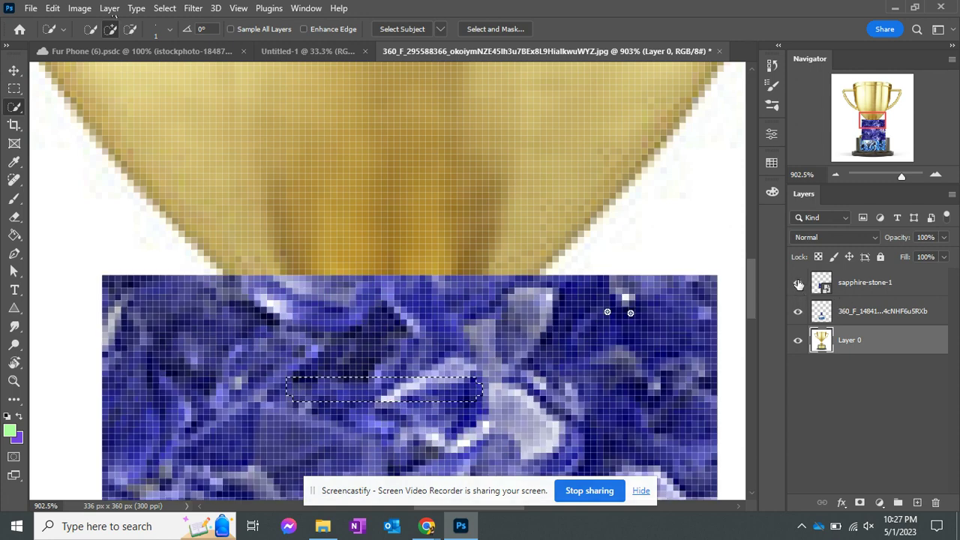
click(852, 297)
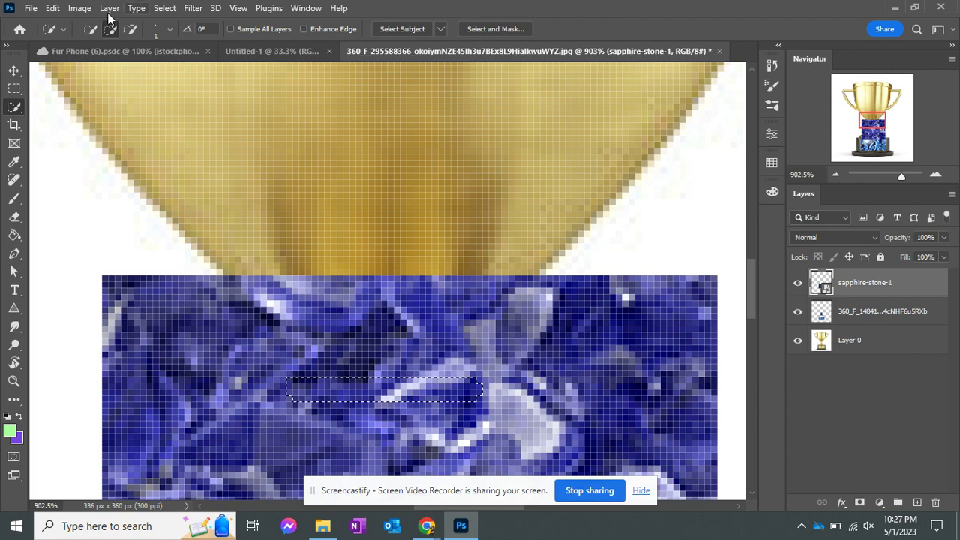
click(79, 8)
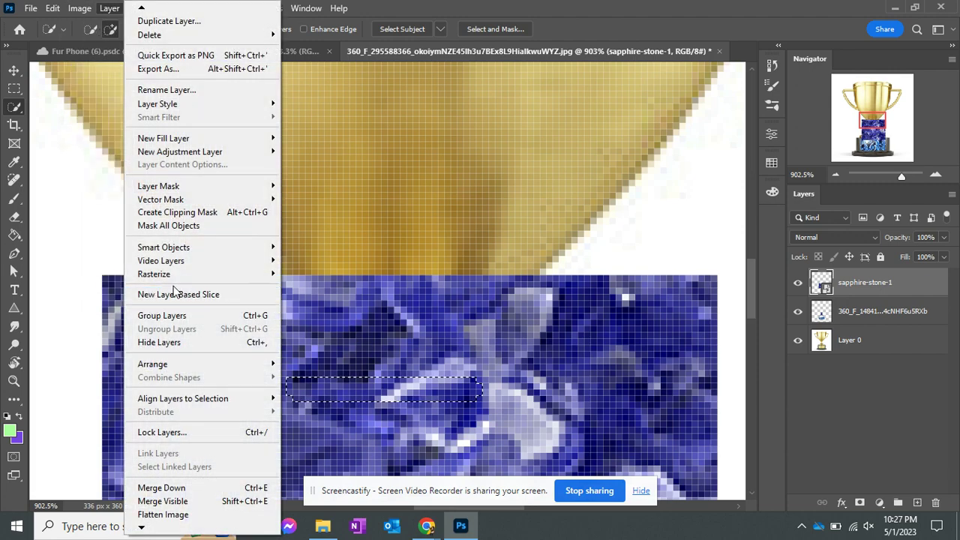
mouse_move(184, 274)
click(300, 401)
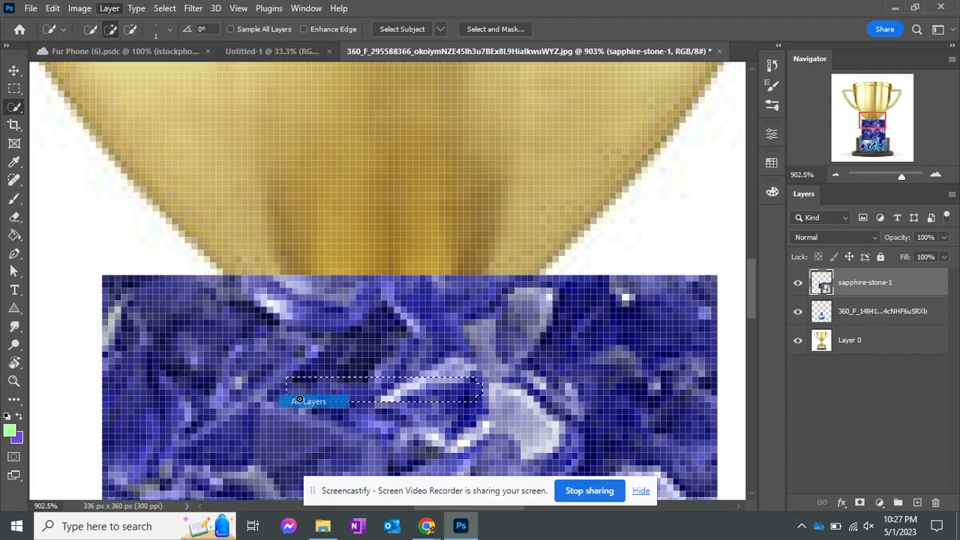
Invert the ring selection, delete the sapphire-stone-1 texture outside the thin ring, and deselect.
click(173, 8)
click(197, 66)
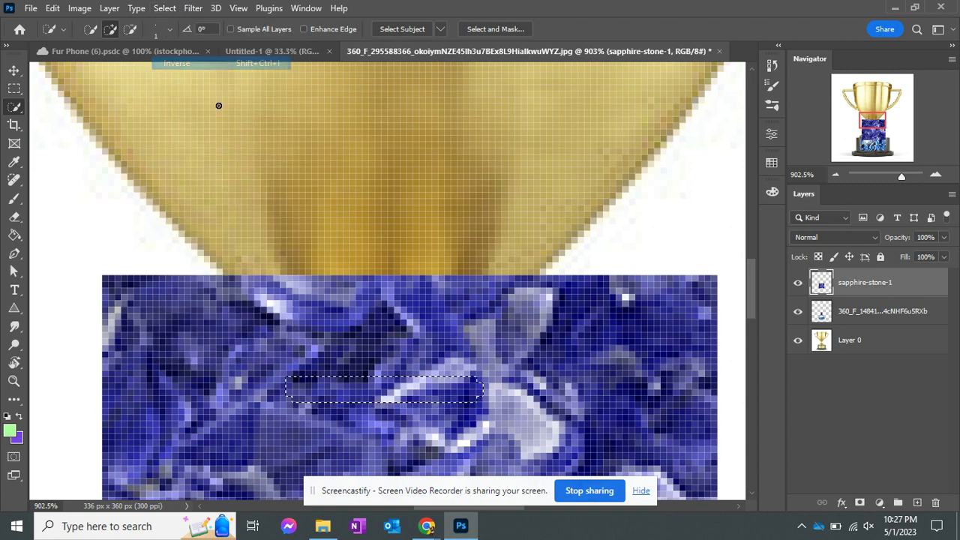
key(Delete)
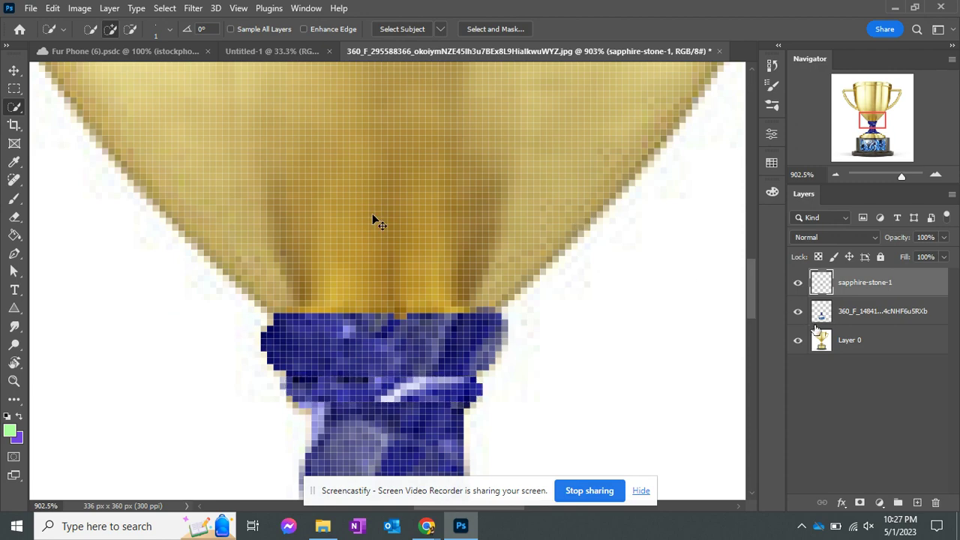
Examine the whole trophy, checking how the gemstone textures fit its collar, ring, stem and base plaque.
click(838, 174)
click(838, 174)
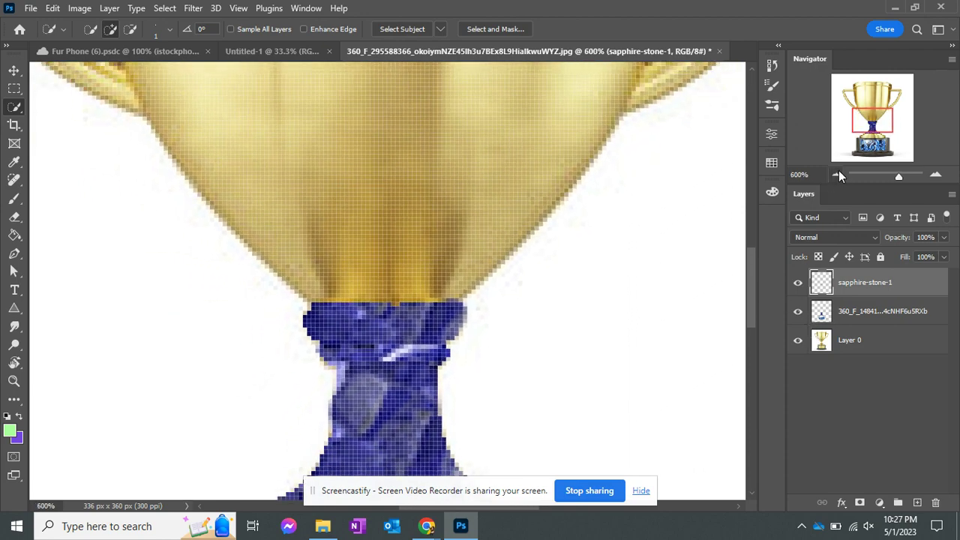
click(838, 174)
click(838, 174)
click(837, 174)
click(838, 174)
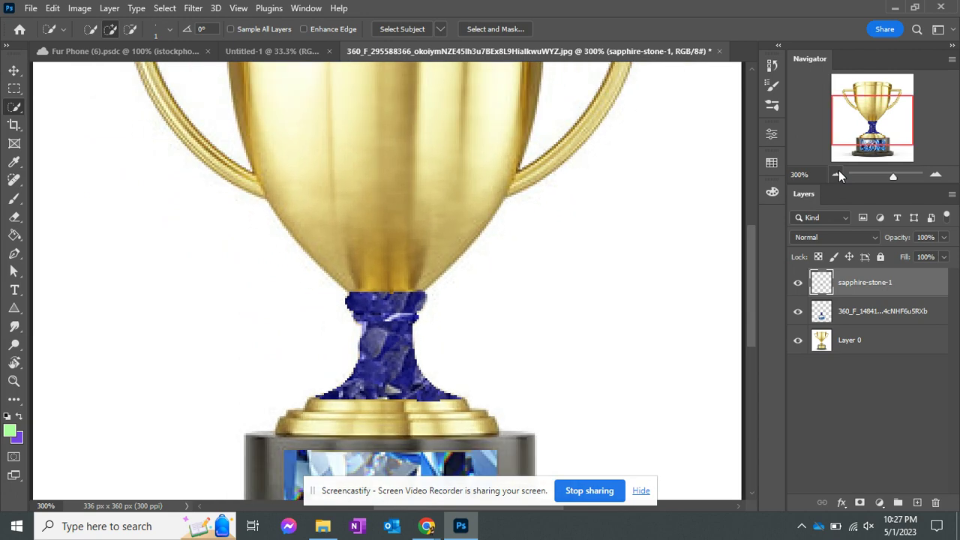
click(838, 174)
click(838, 174)
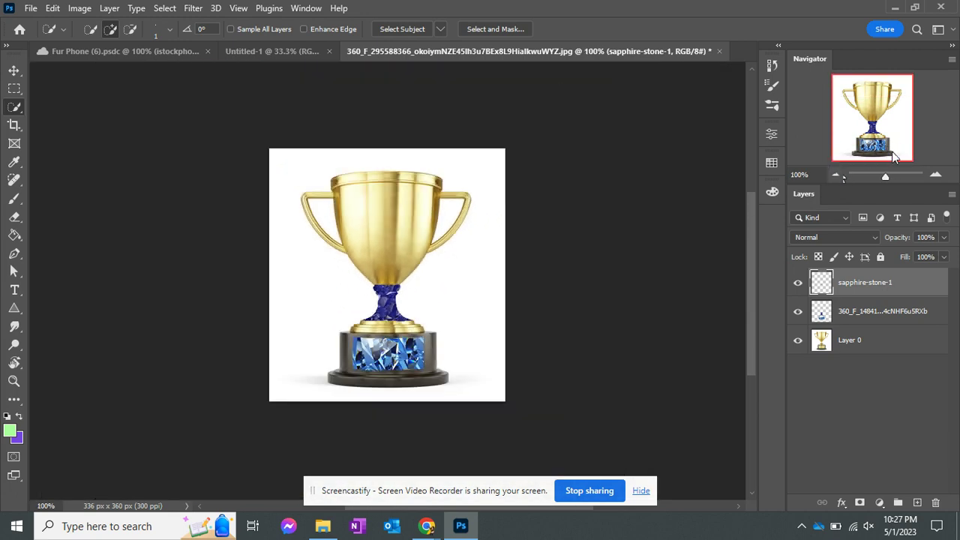
click(935, 175)
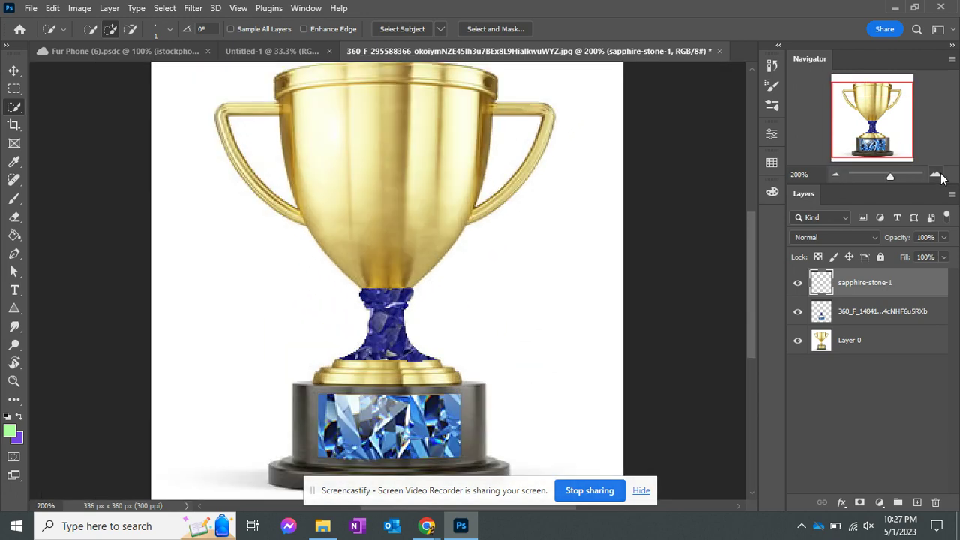